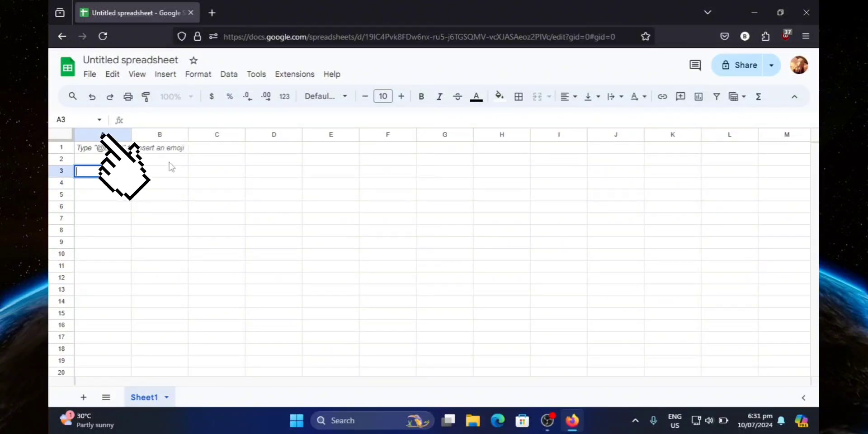
Step: Resize column A to a width of 50 pixels
click(102, 134)
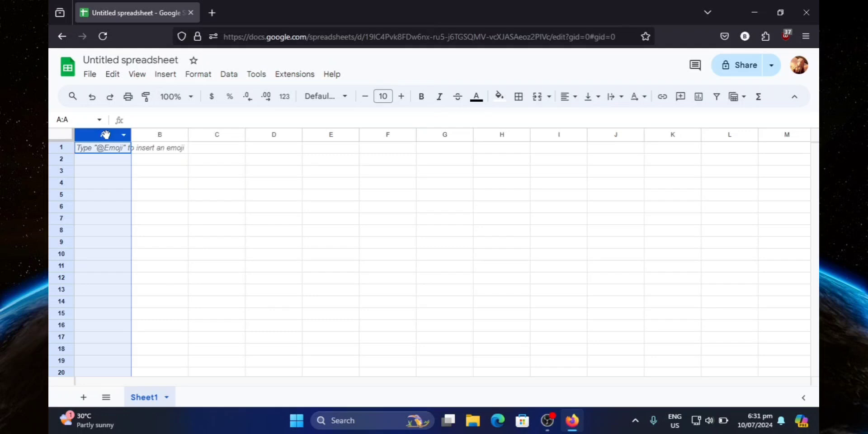
right_click(104, 135)
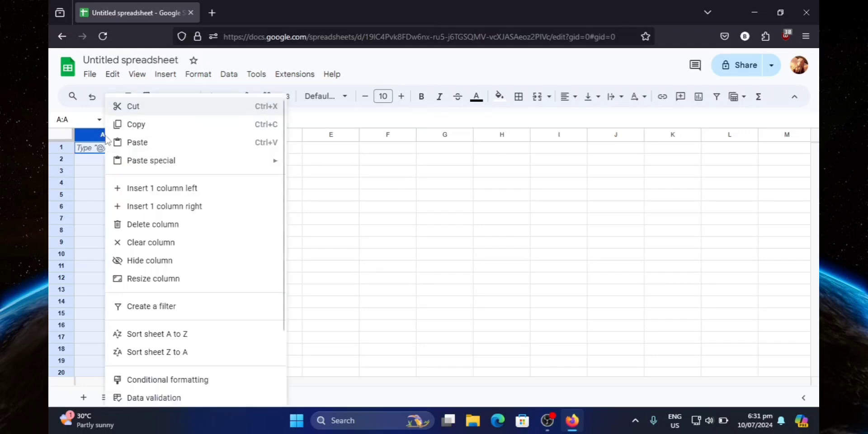
click(161, 283)
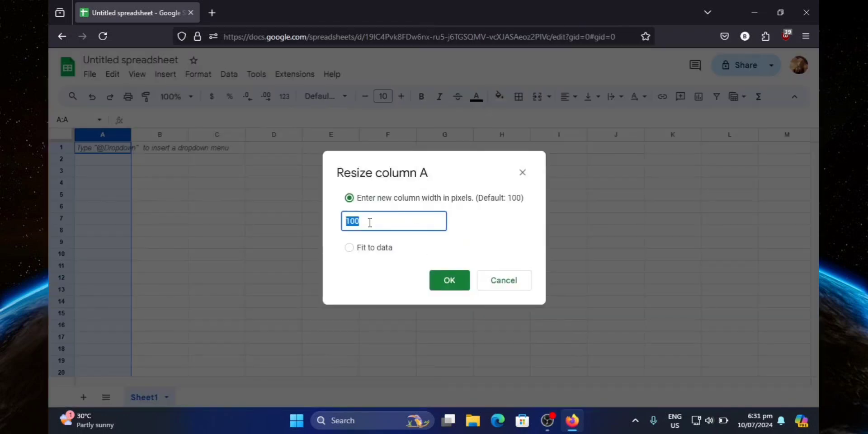
text(50)
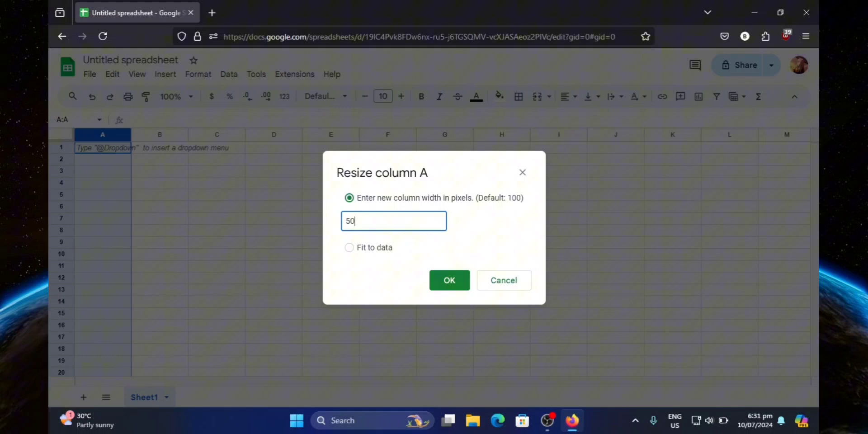
click(449, 280)
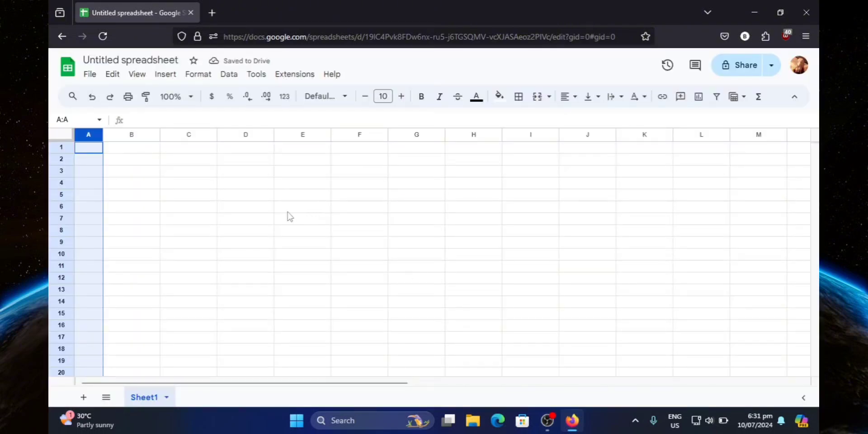
click(129, 181)
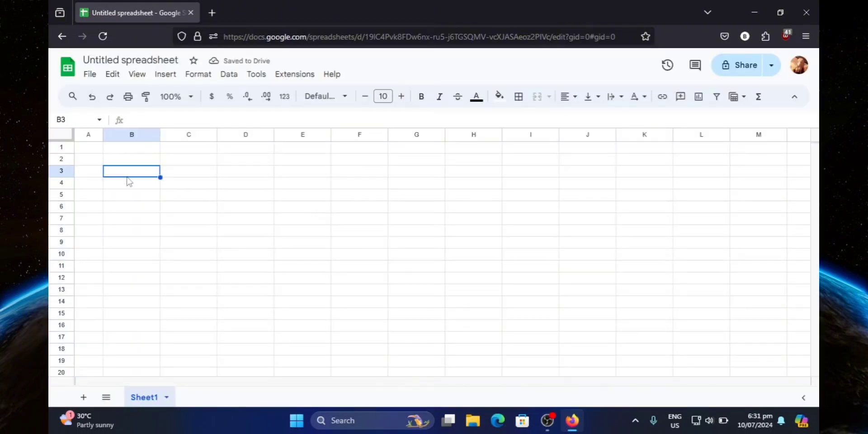
Step: Increase the height of rows 1 and 3 together by specifying a row height in pixels
click(64, 147)
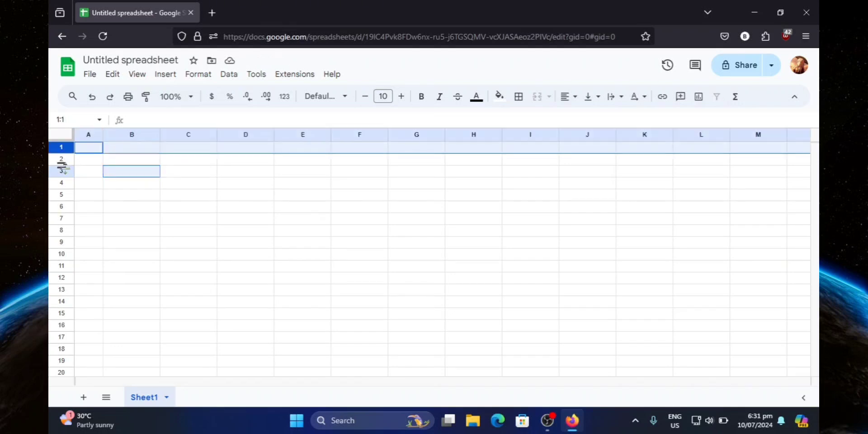
ctrl+click(65, 170)
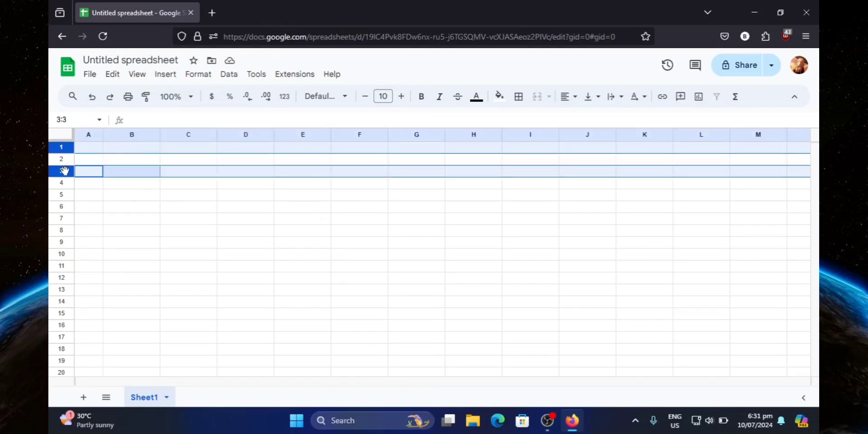
right_click(64, 170)
click(113, 237)
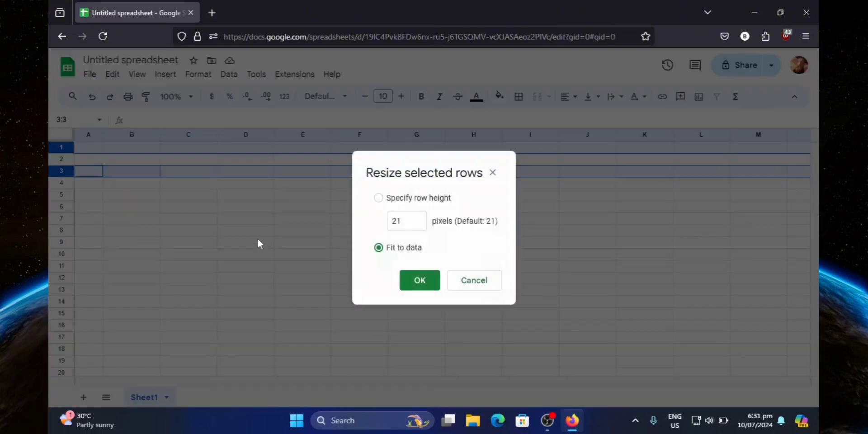
click(400, 219)
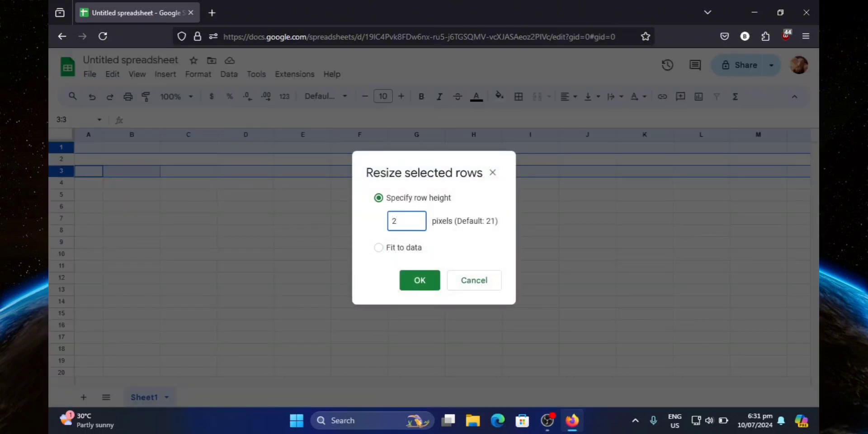
click(419, 280)
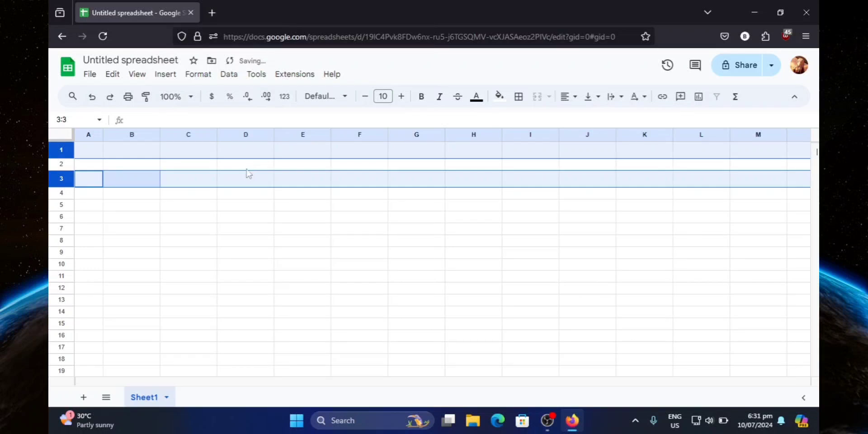
click(176, 196)
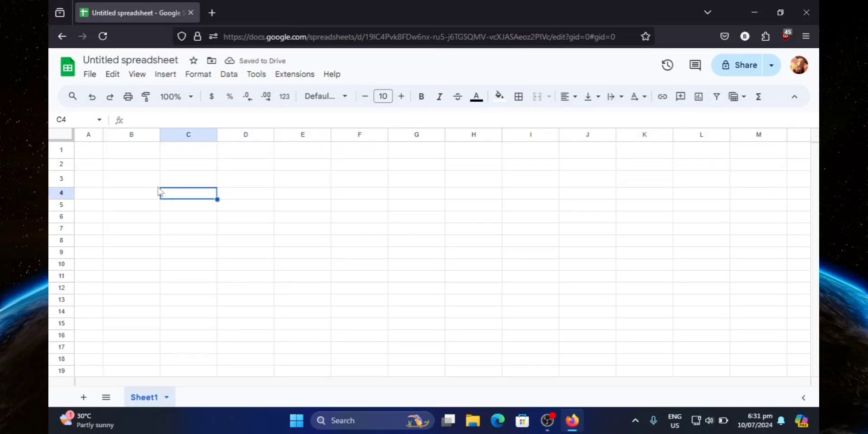
Step: Set the height of row 2 and rows 6 to 11 together to 80 pixels
click(62, 165)
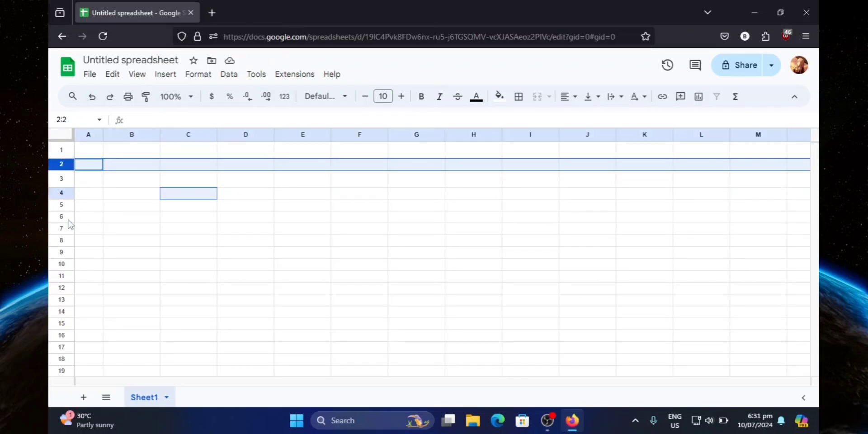
drag(62, 218, 63, 276)
right_click(66, 240)
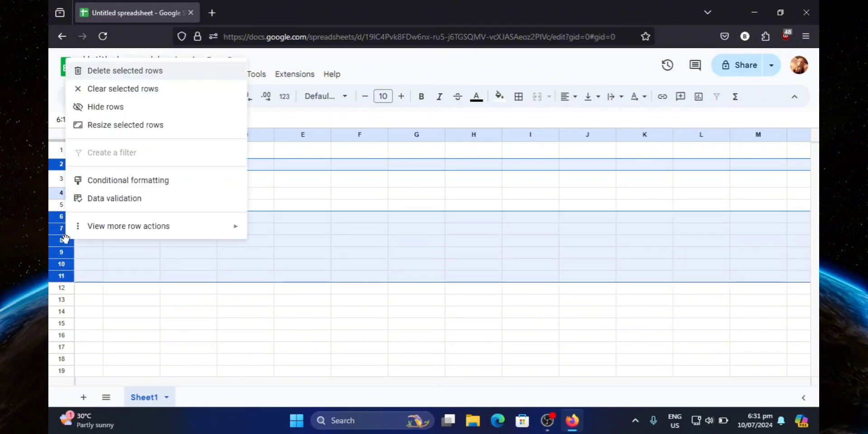
click(113, 126)
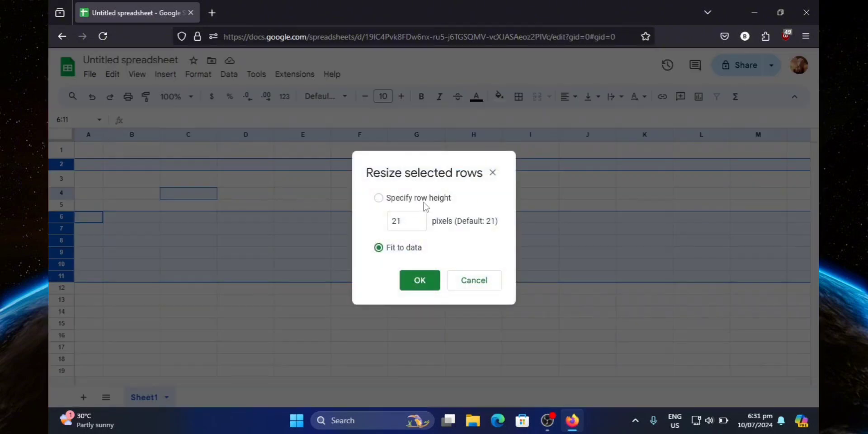
click(409, 223)
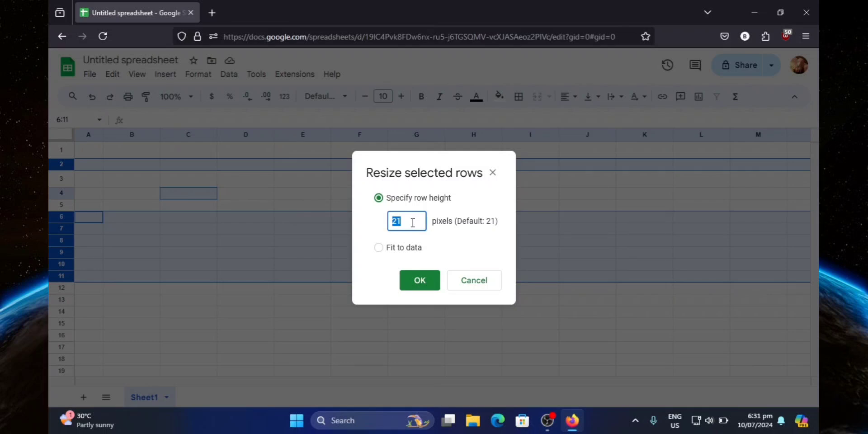
text(80)
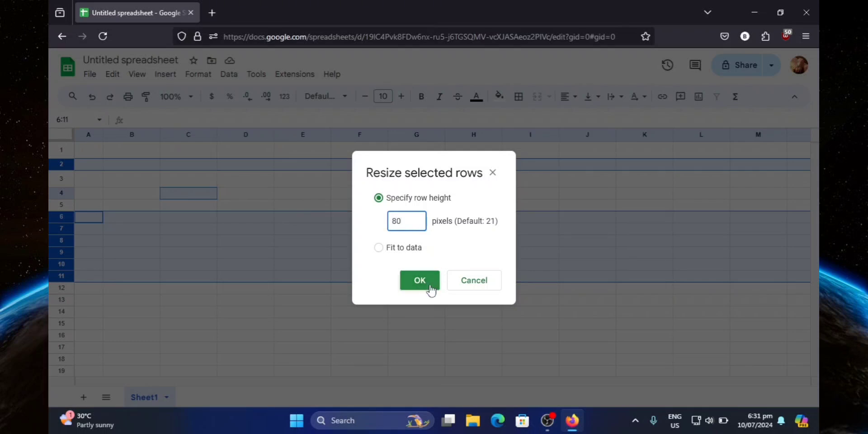
click(417, 283)
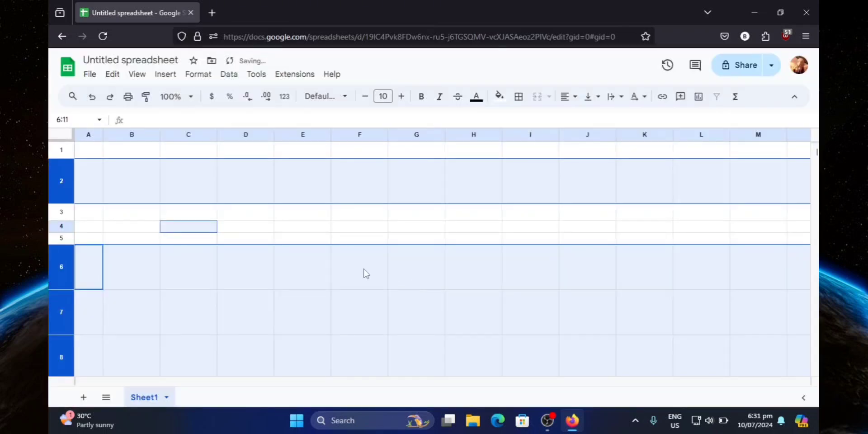
Step: Set the height of row 4 to 40 pixels
click(60, 225)
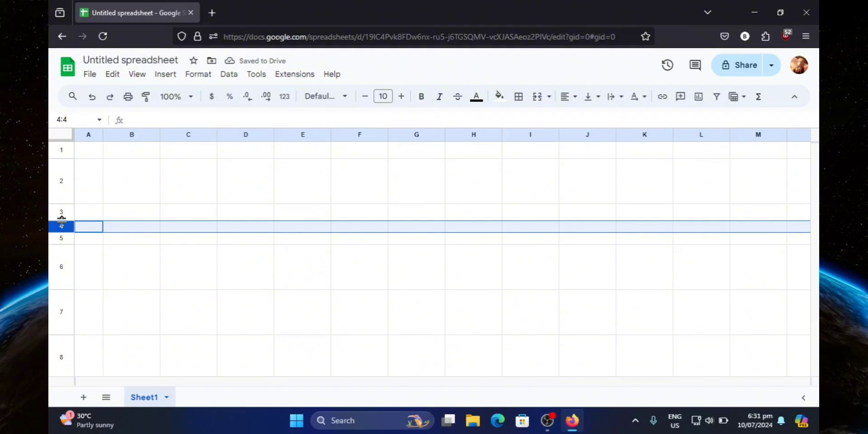
right_click(66, 231)
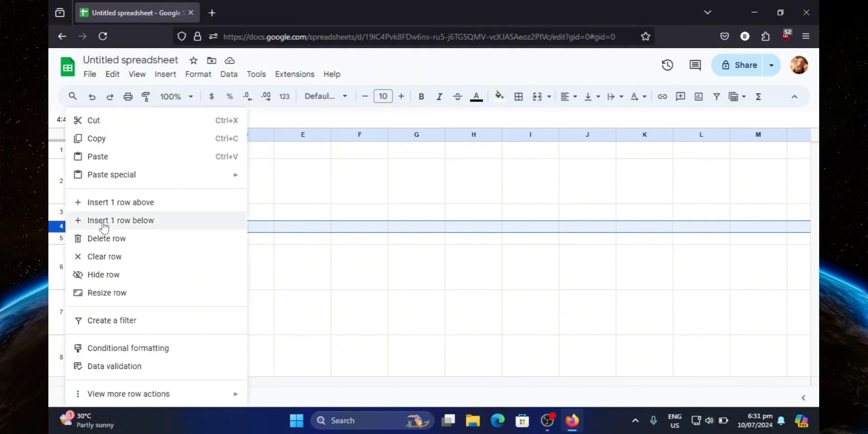
click(107, 294)
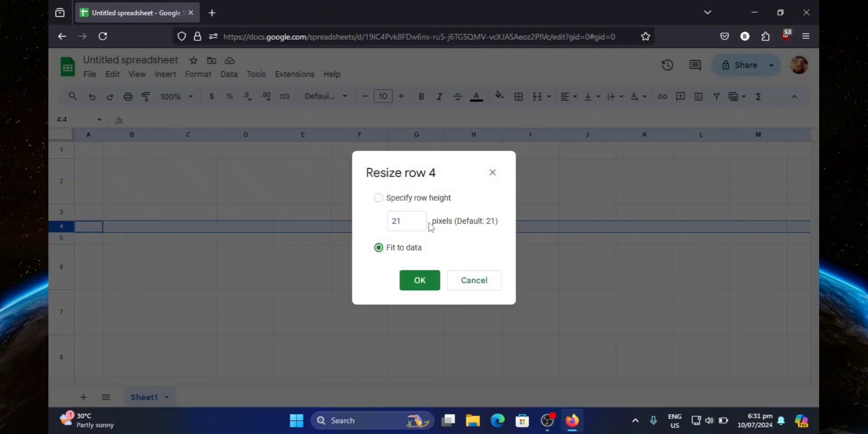
double_click(394, 221)
text(40)
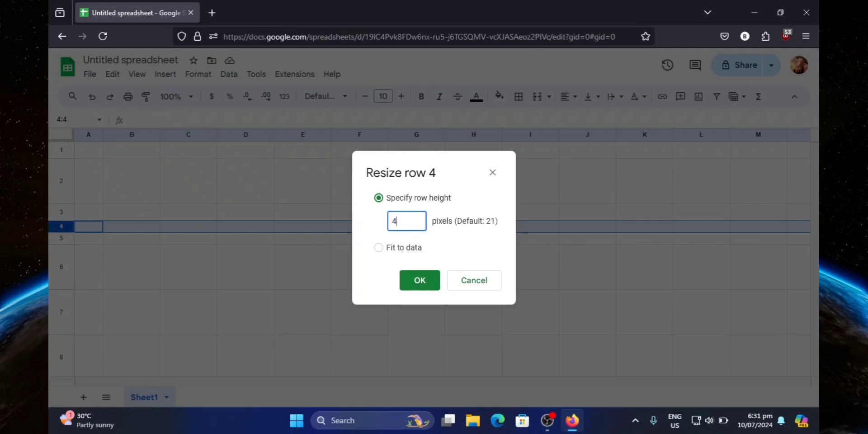
click(424, 283)
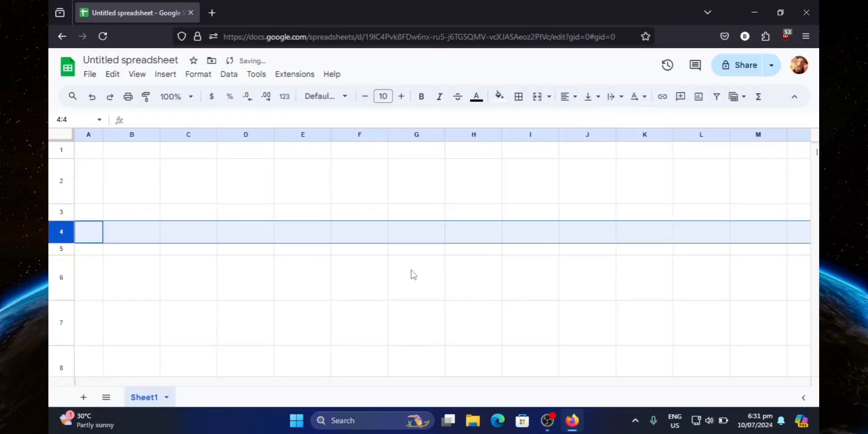
Step: Reduce the height of row 5 to 10 pixels
click(59, 249)
right_click(58, 249)
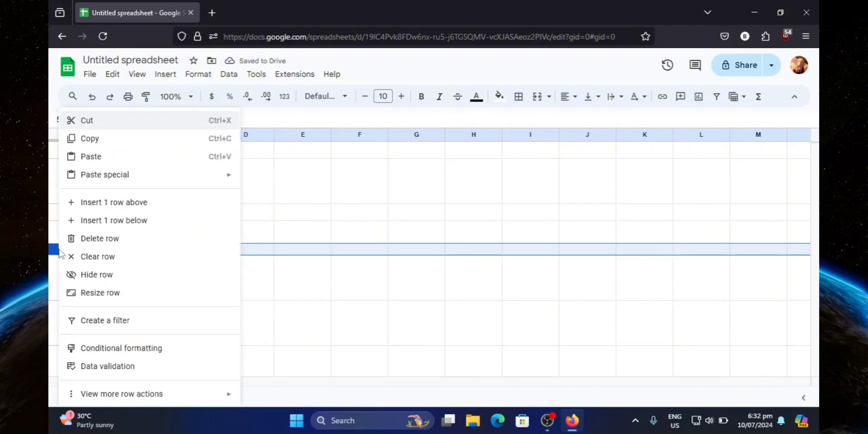
click(108, 294)
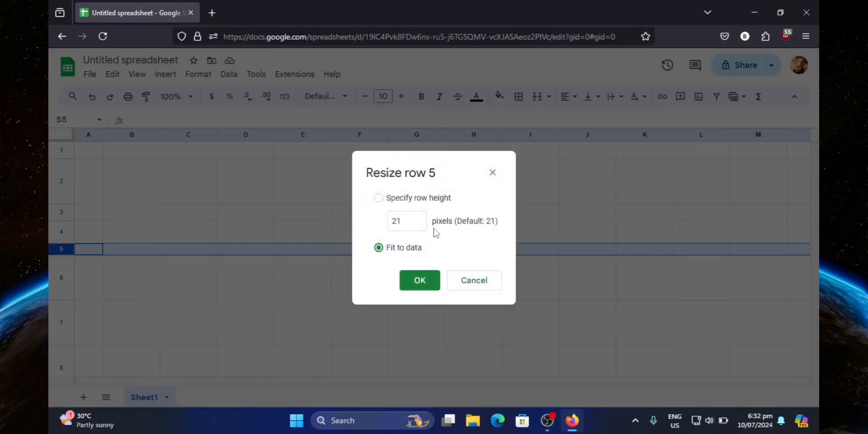
drag(414, 220, 386, 224)
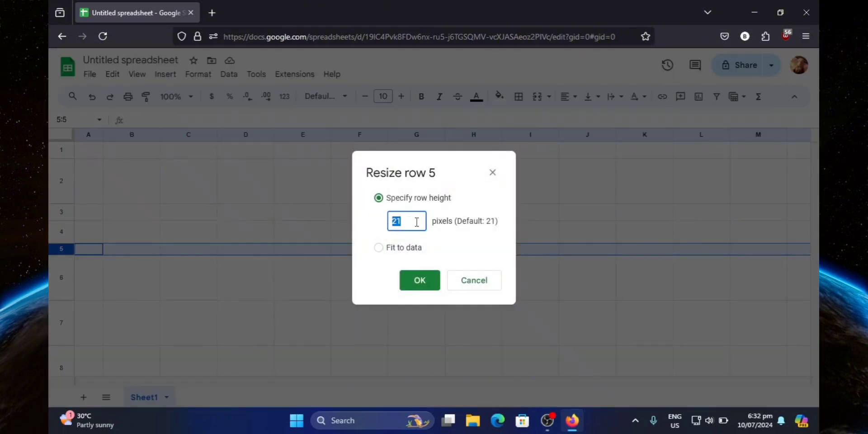
text(10)
click(416, 280)
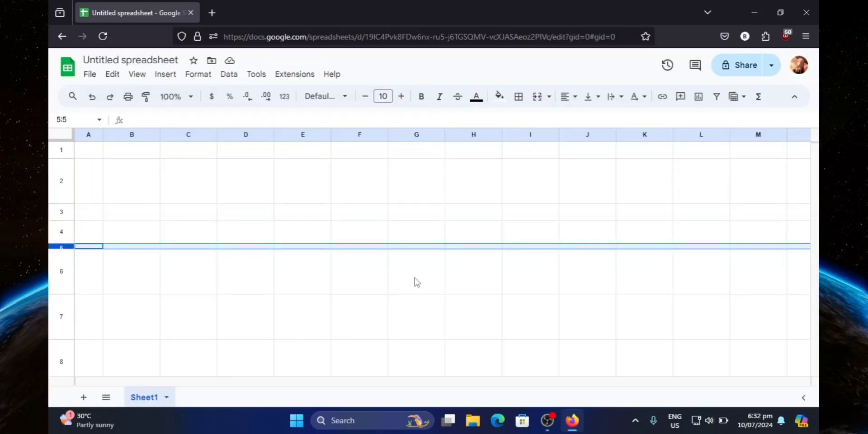
Step: Enter JANUARY in capital letters in cell B13, below the enlarged rows
scroll(417, 282, down, 6)
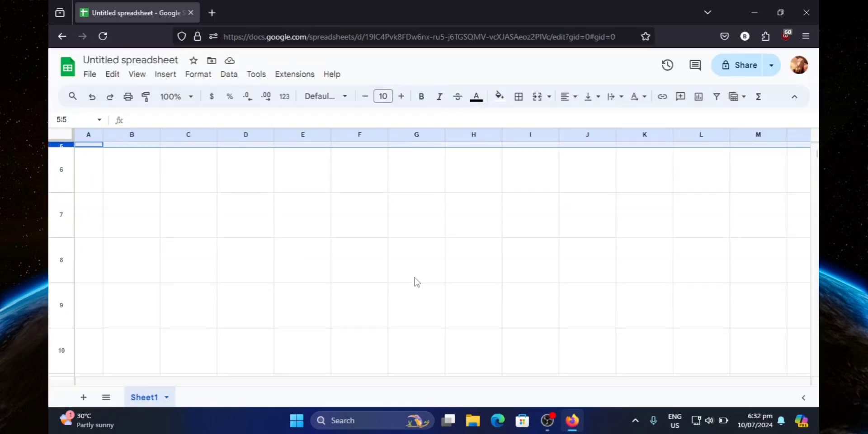
click(130, 233)
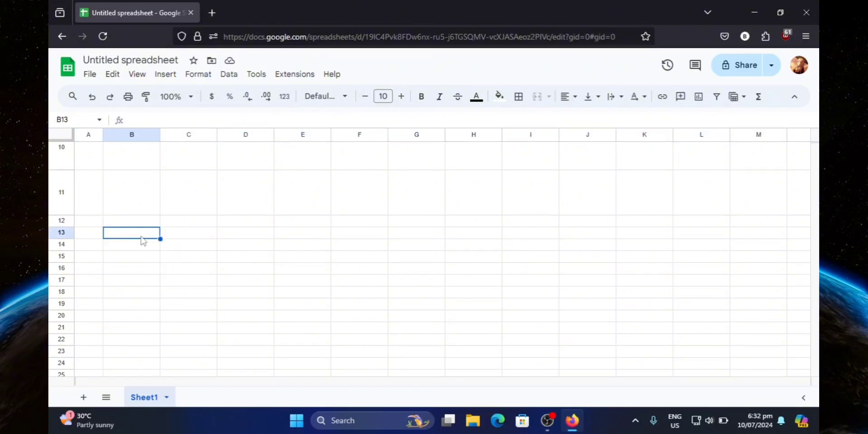
double_click(141, 235)
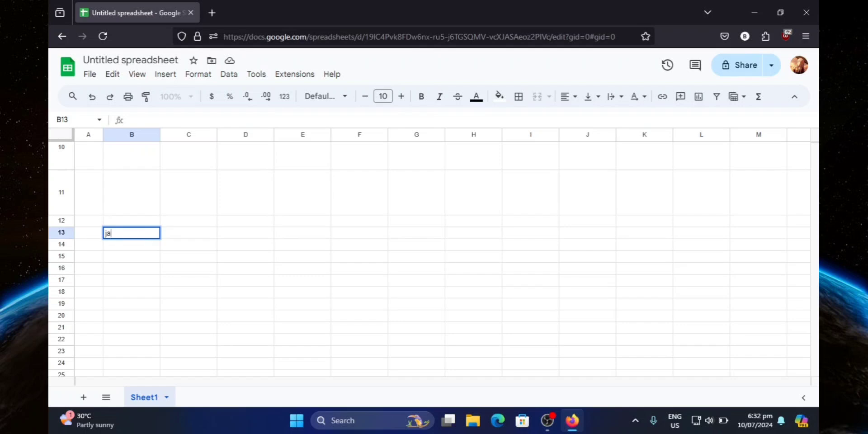
key(BackSpace)
key(BackSpace)
text(ANUARY)
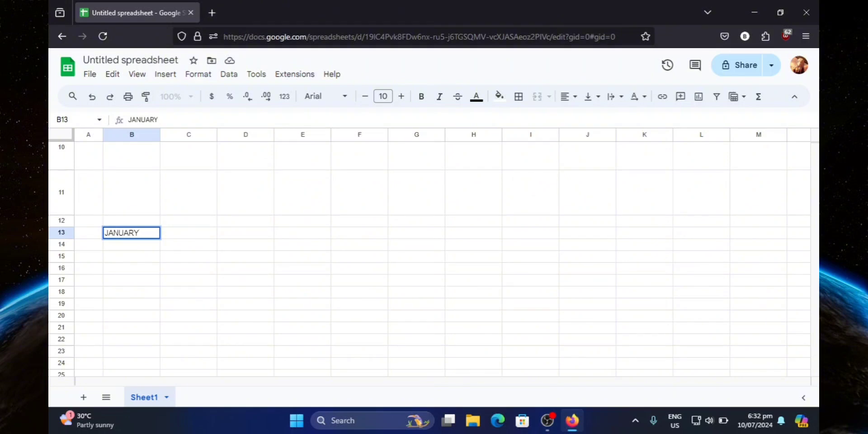
key(Tab)
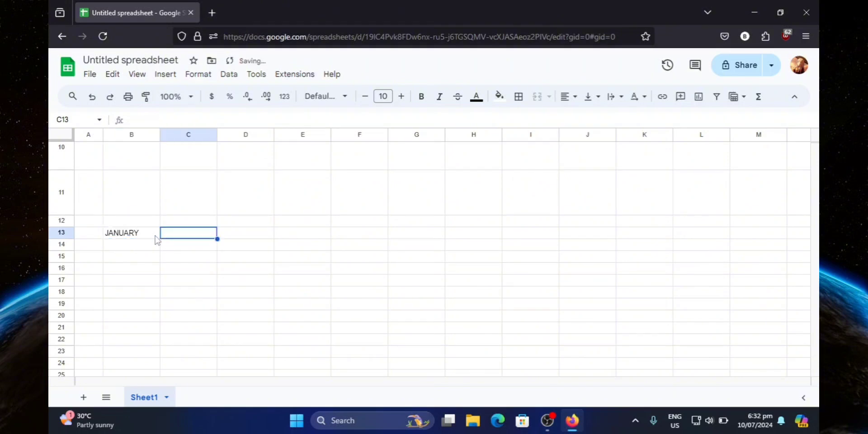
Step: Autofill the month names from cell B13 down through B24, ending with DECEMBER
key(shift+Tab)
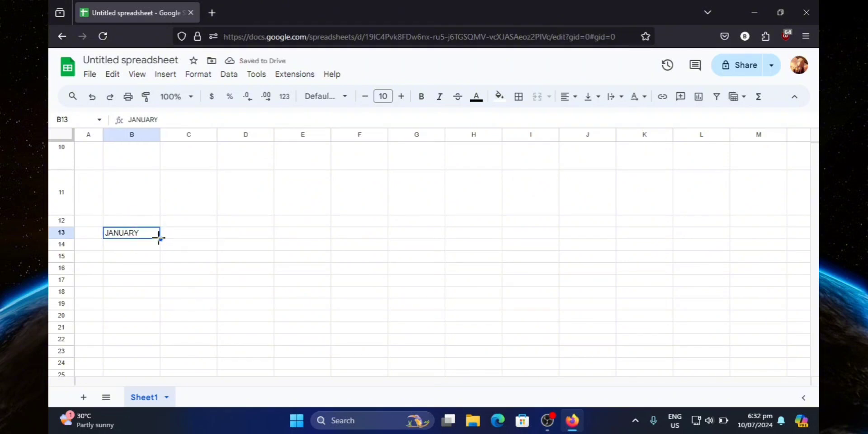
drag(159, 239, 157, 364)
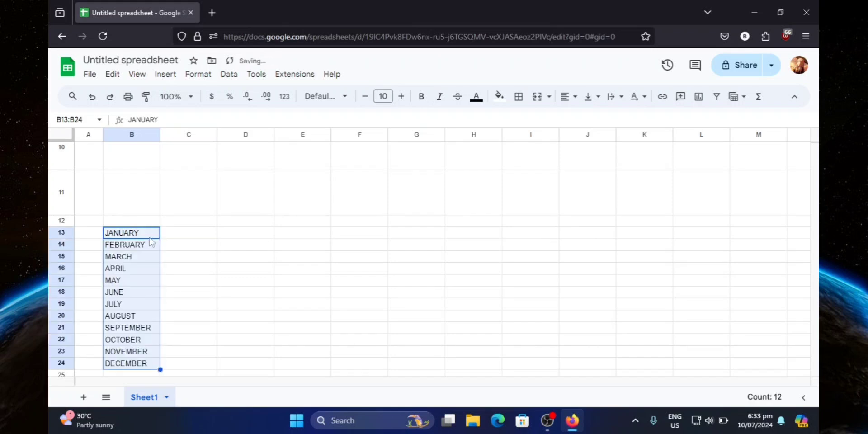
scroll(151, 241, down, 1)
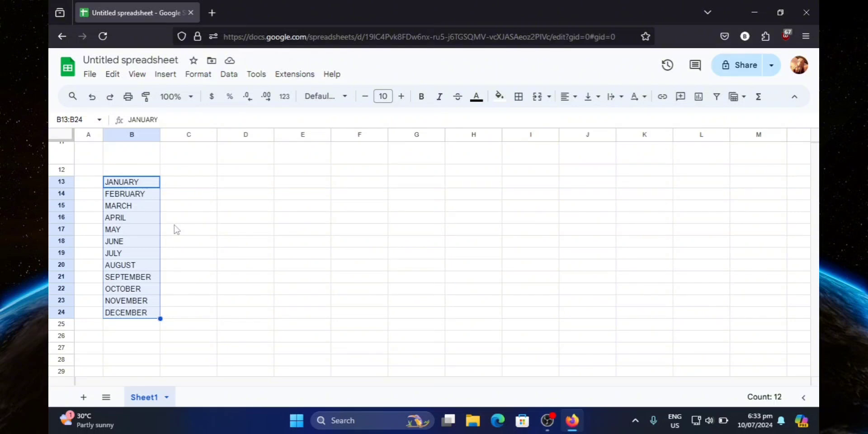
Step: Merge cells B2 through E2 into one cell for the month heading
scroll(186, 229, up, 7)
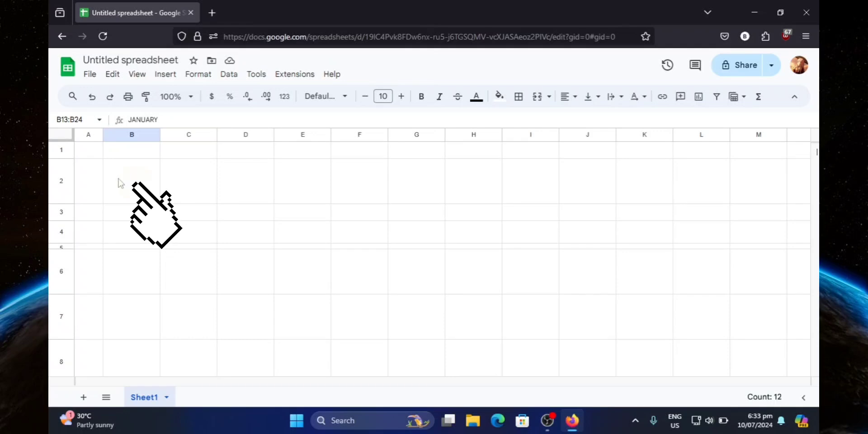
drag(133, 180, 316, 184)
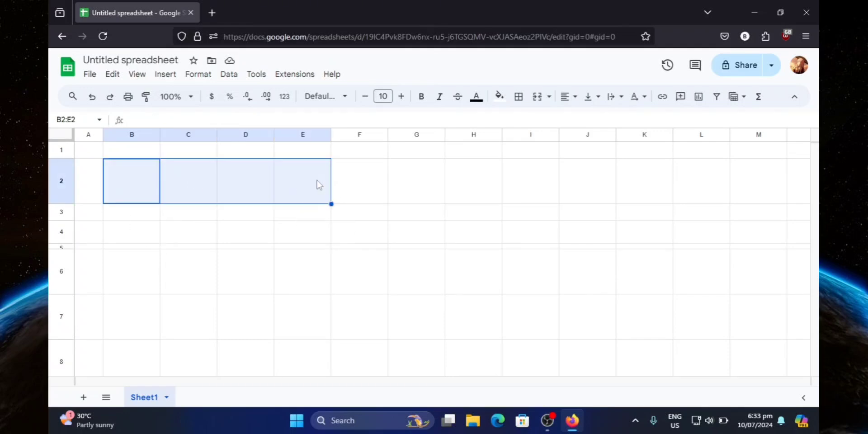
click(538, 101)
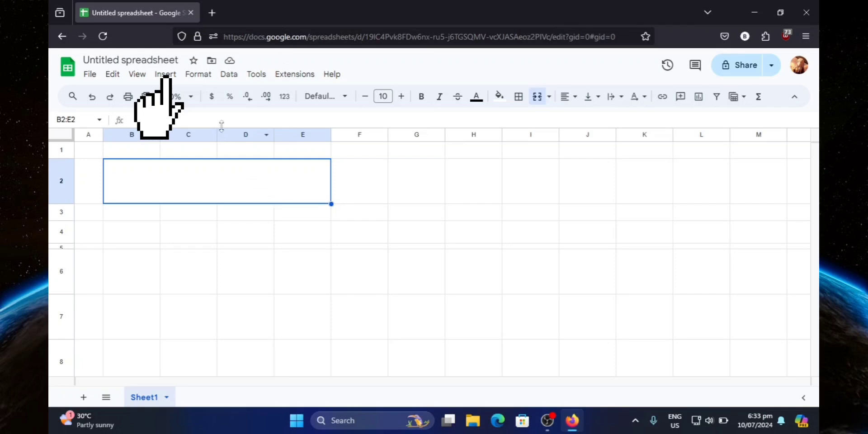
Step: Add a dropdown to the merged cell B2:E2 that takes its items from the month names in B13:B24
click(169, 75)
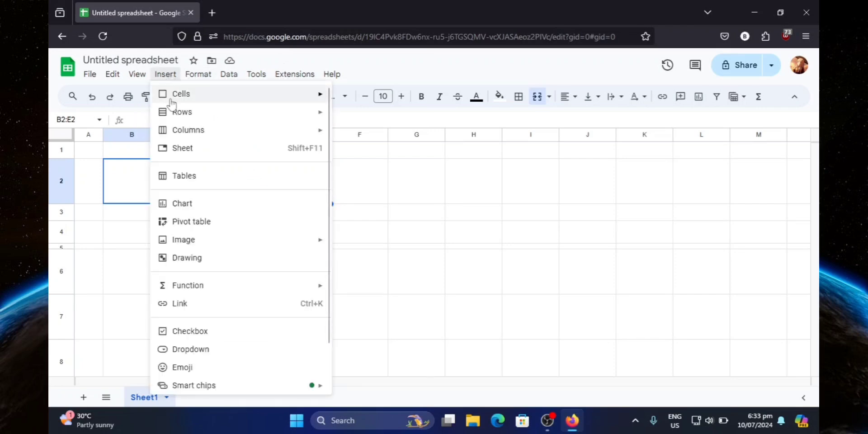
click(191, 349)
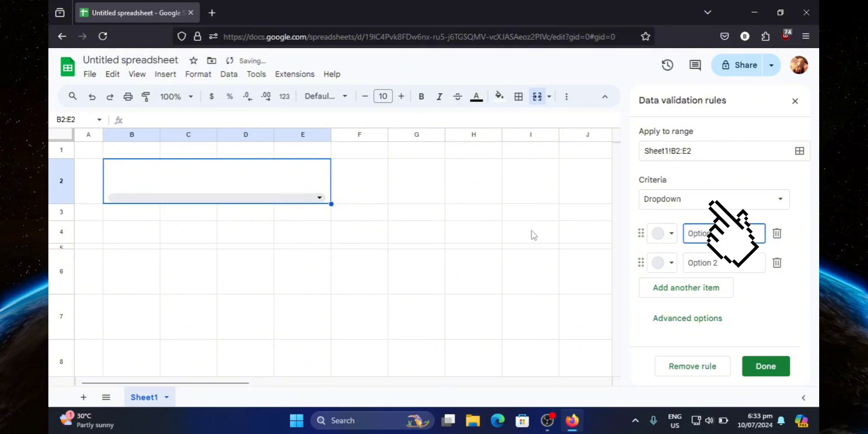
click(779, 206)
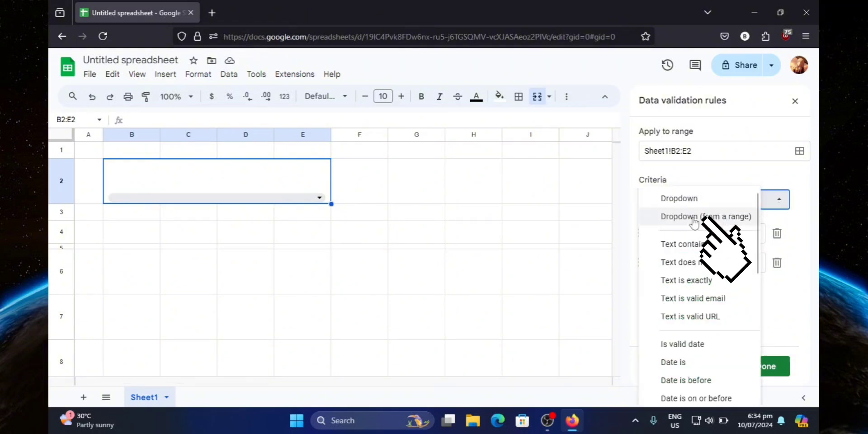
click(694, 217)
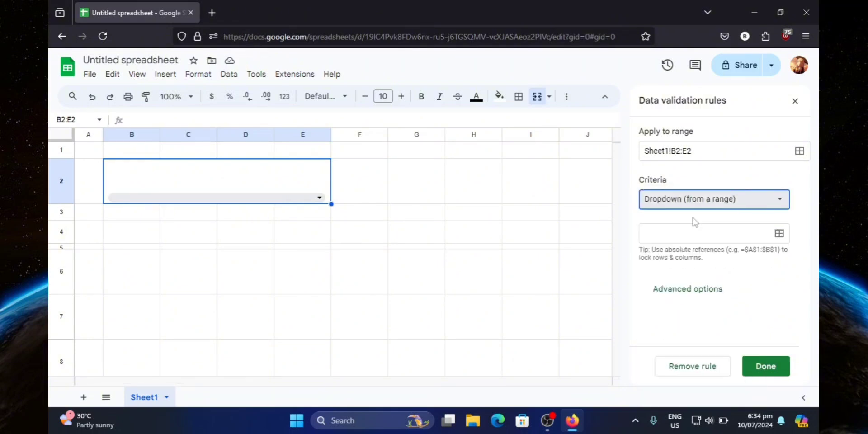
click(779, 234)
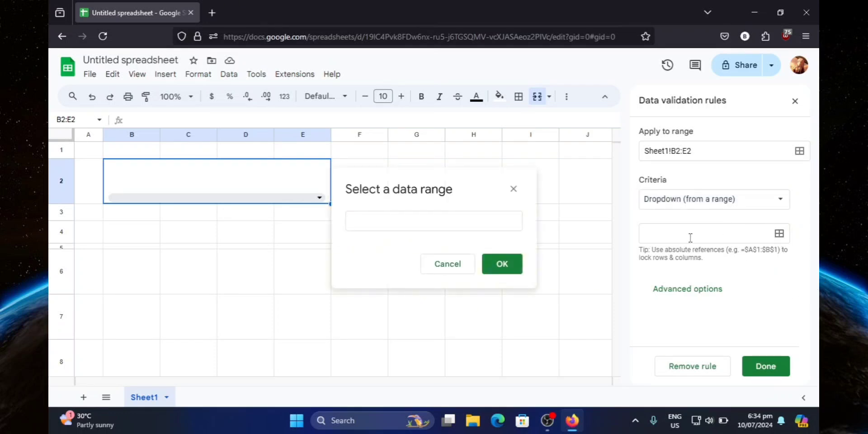
scroll(263, 226, down, 5)
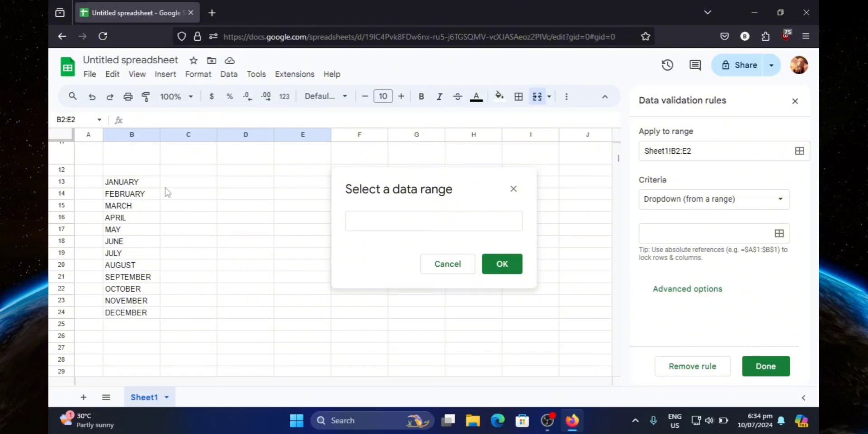
drag(151, 183, 147, 313)
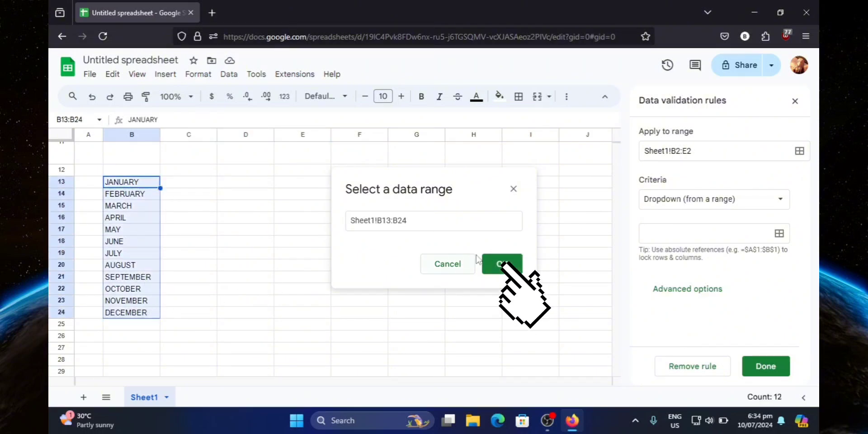
click(505, 264)
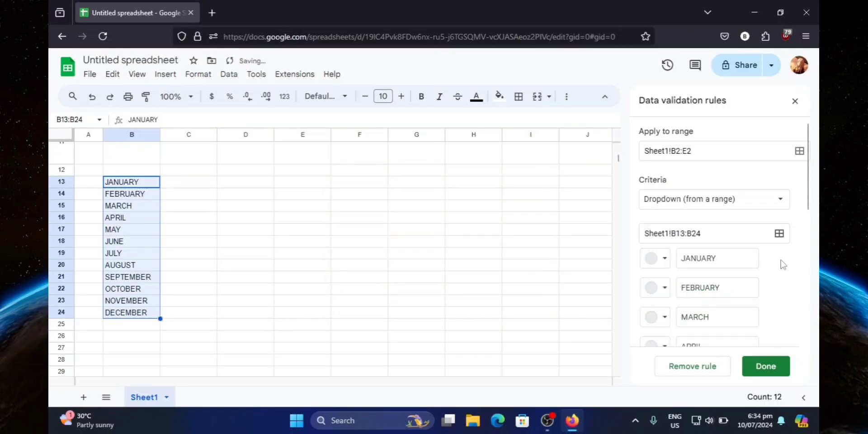
Step: Set the month dropdown's display style to Arrow in the advanced options, then save the rule and close the validation settings
scroll(782, 262, down, 7)
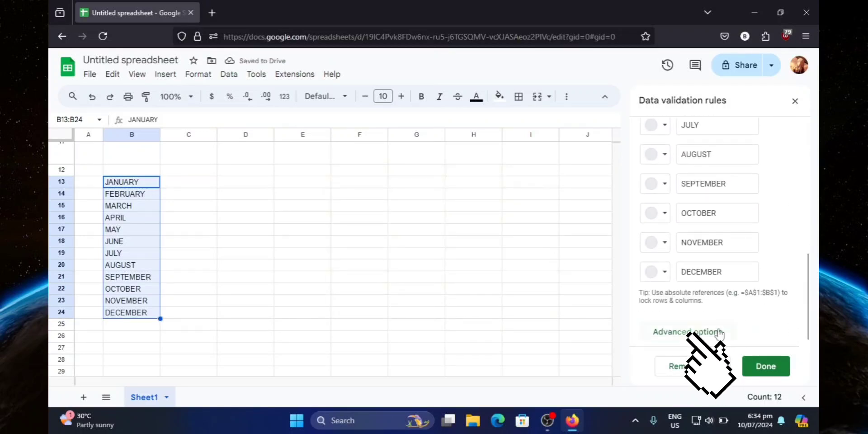
click(687, 334)
scroll(688, 318, down, 2)
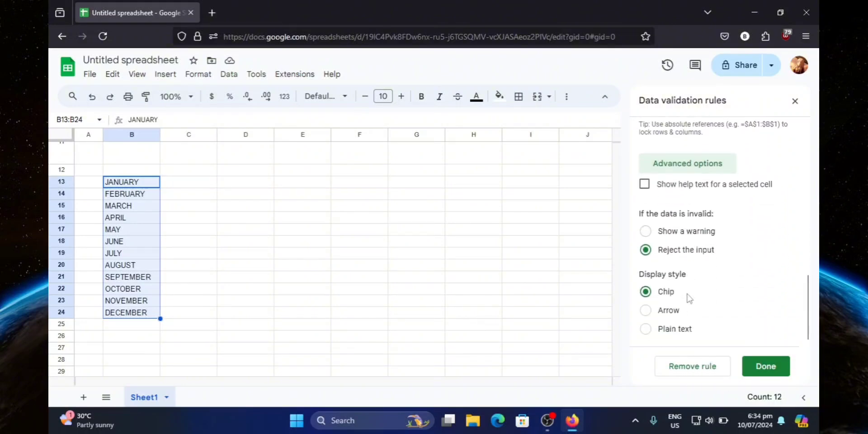
click(645, 310)
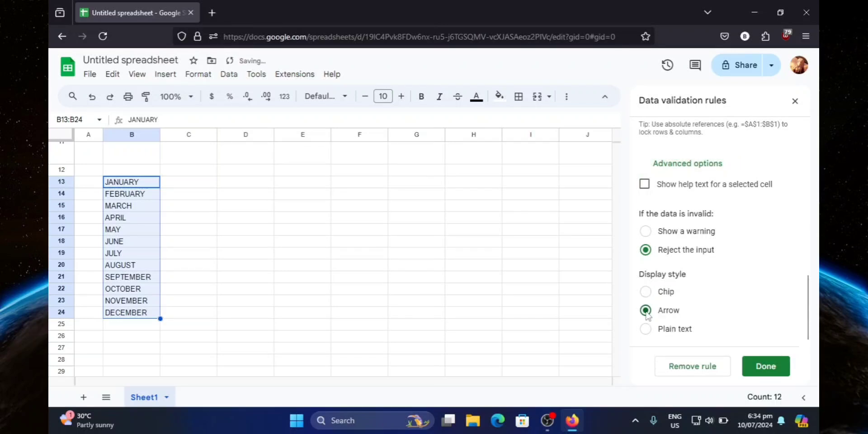
click(769, 368)
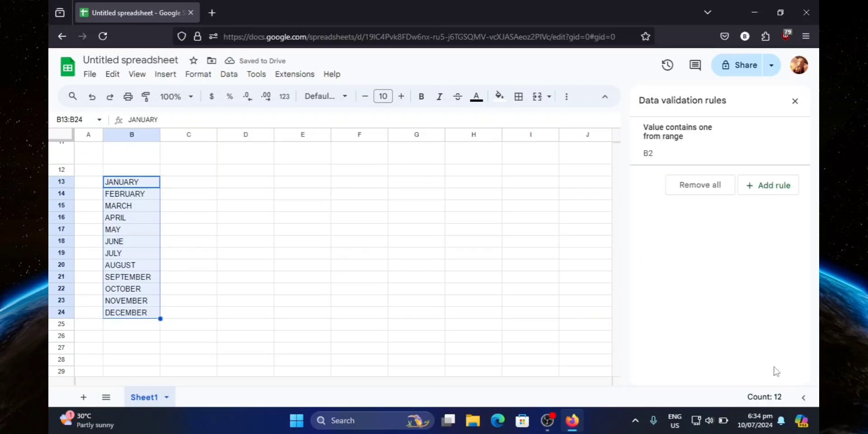
click(795, 101)
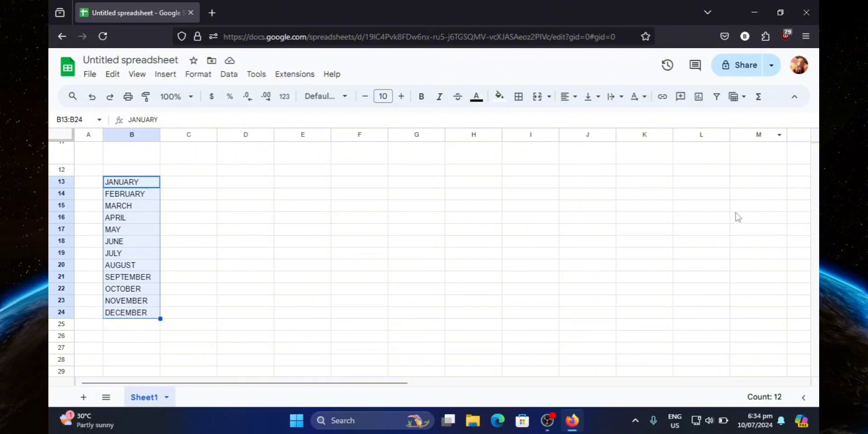
Step: Choose APRIL from the month dropdown in the merged cell B2:E2
scroll(555, 213, up, 5)
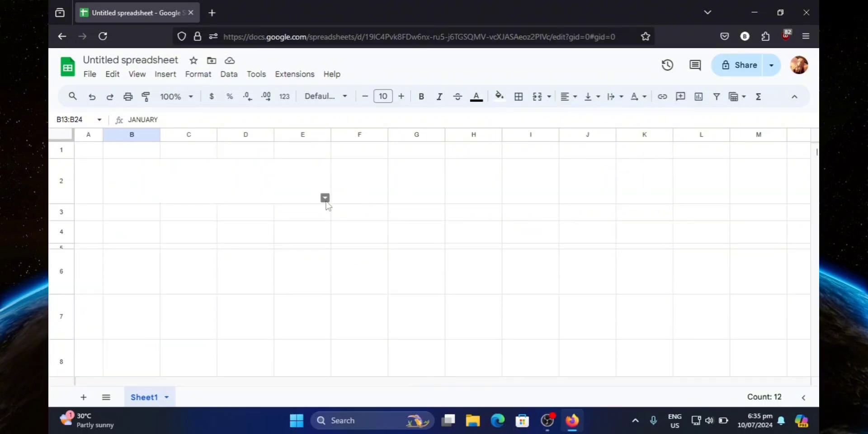
click(325, 199)
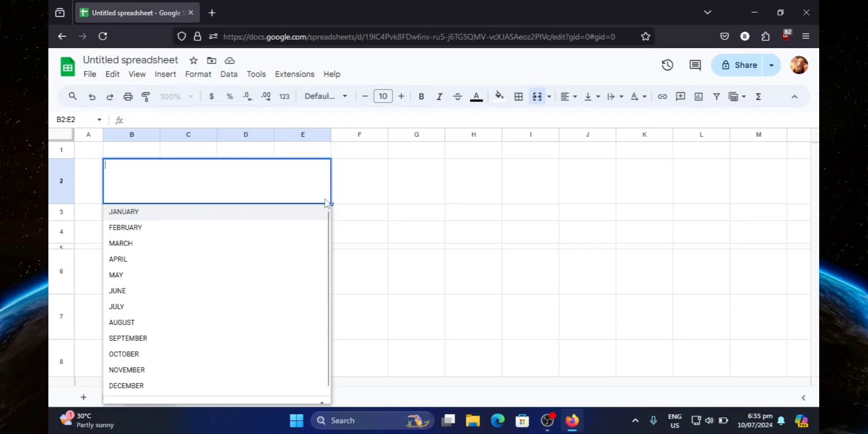
click(145, 267)
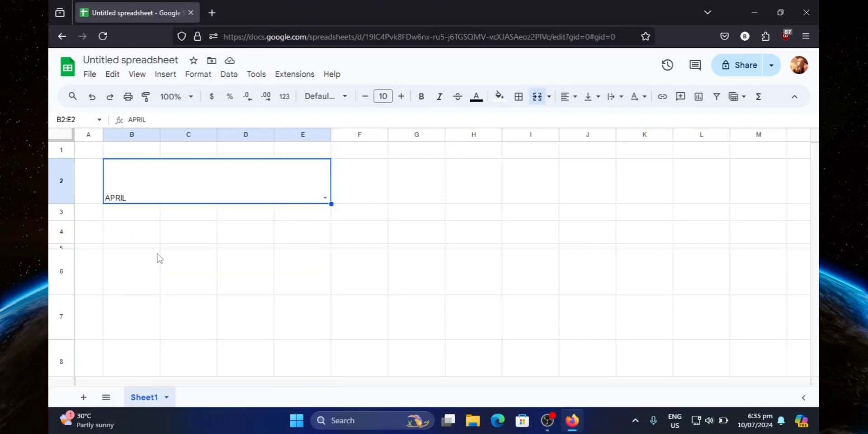
Step: Align the contents of the entire sheet to the centre horizontally and to the middle vertically
click(61, 135)
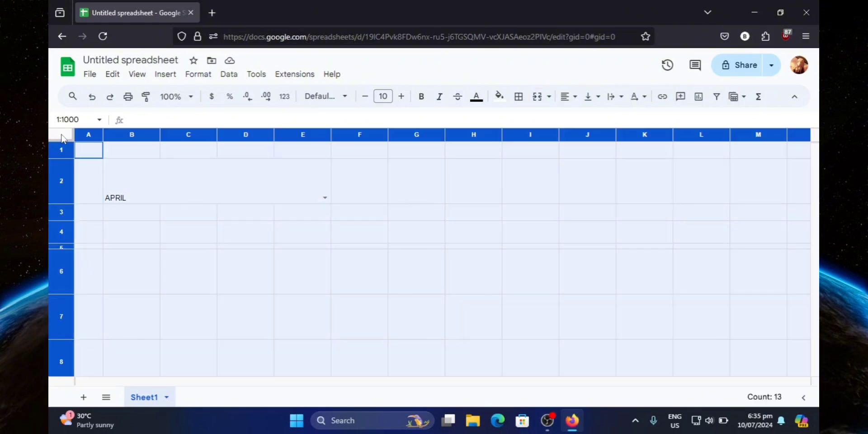
click(568, 96)
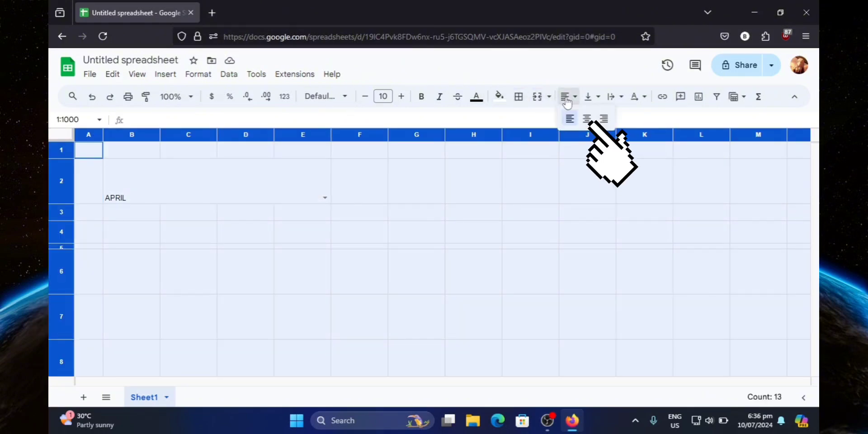
click(589, 122)
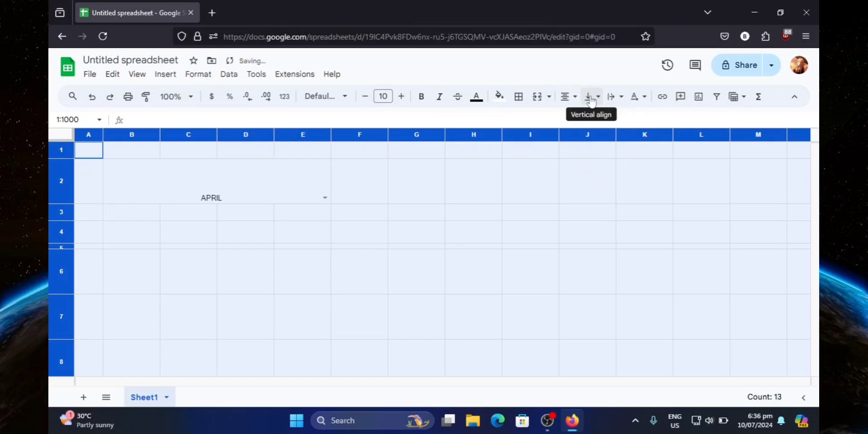
click(590, 97)
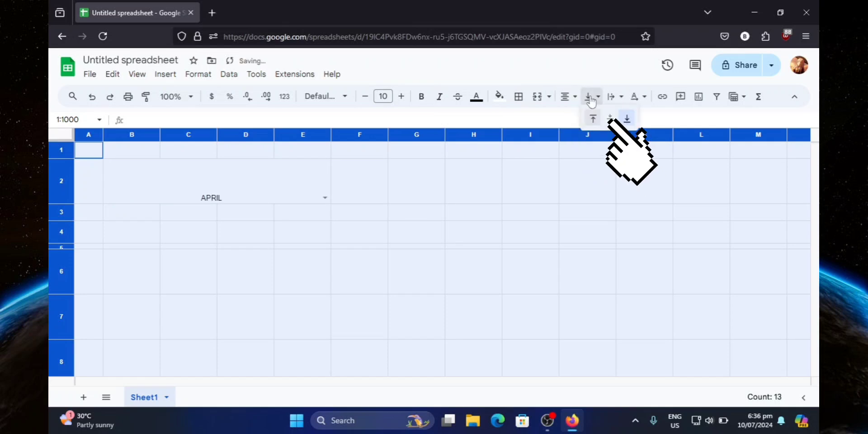
click(611, 119)
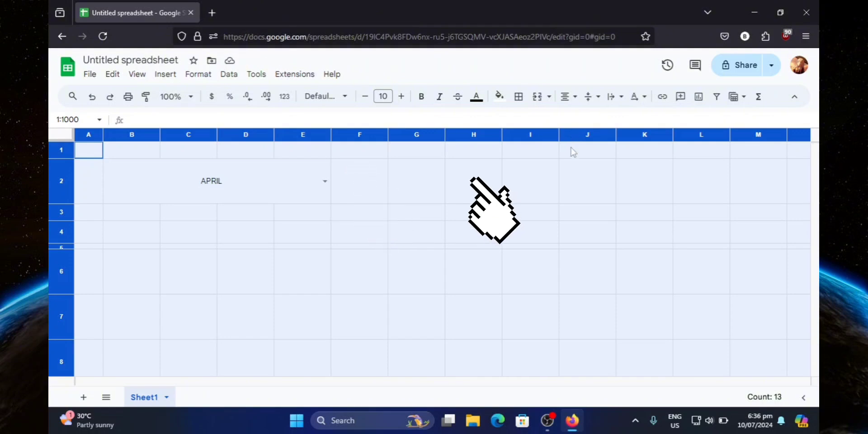
Step: Merge cells F2 through H2 and enter the year 2024 in the merged cell
click(362, 181)
drag(361, 181, 474, 170)
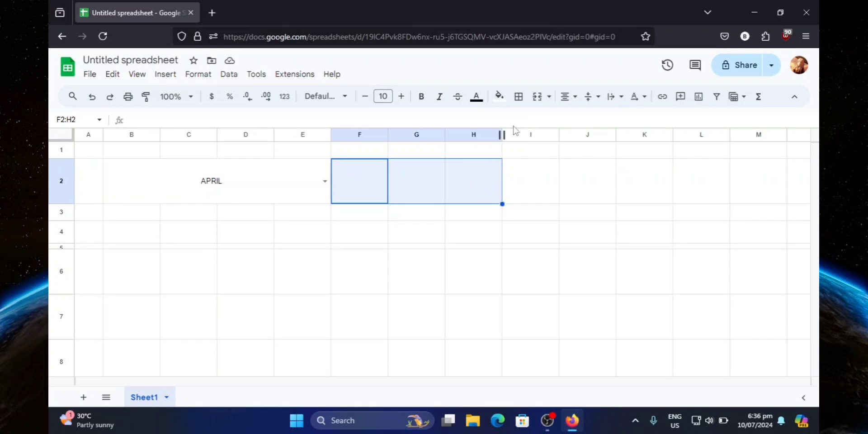
click(538, 97)
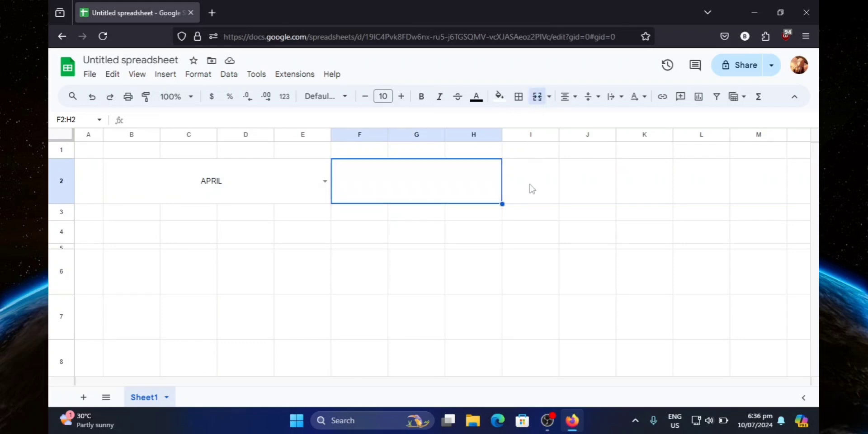
double_click(425, 184)
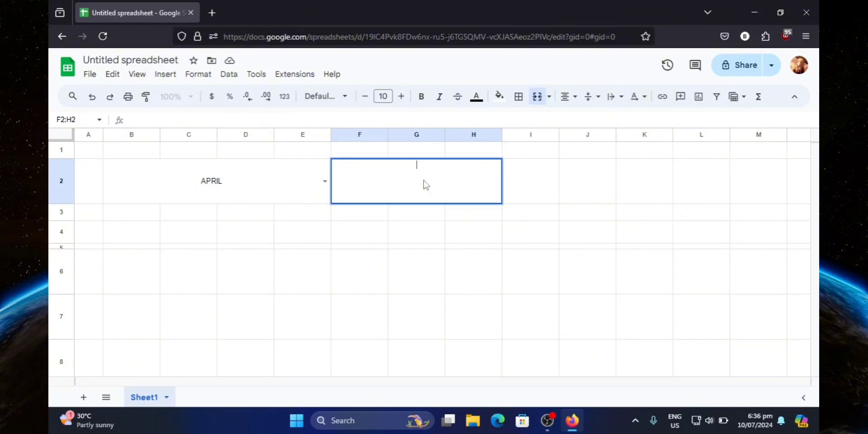
text(2024)
key(Return)
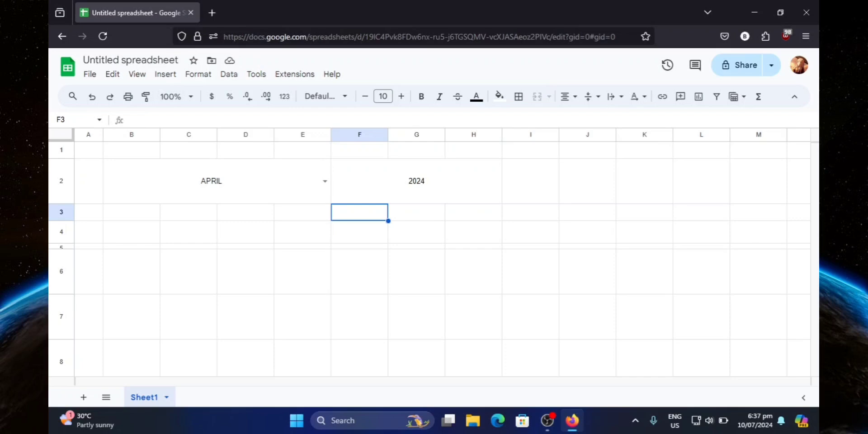
Step: Format the month and year headings in B2:H2 as bold with font size 36
drag(121, 177, 463, 165)
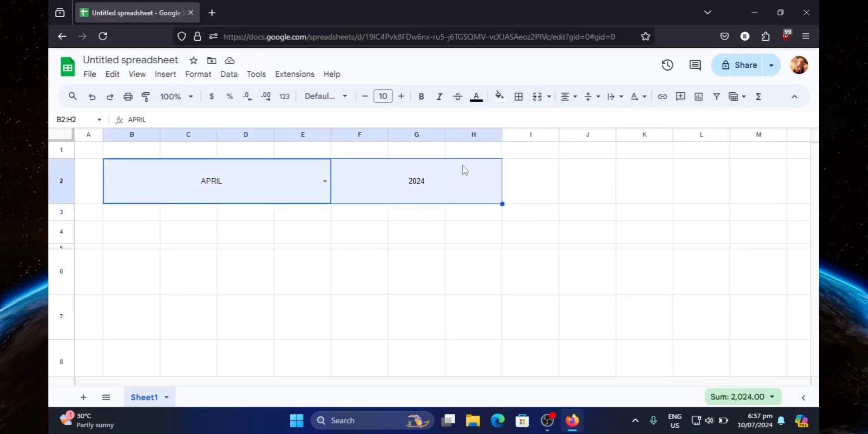
click(383, 96)
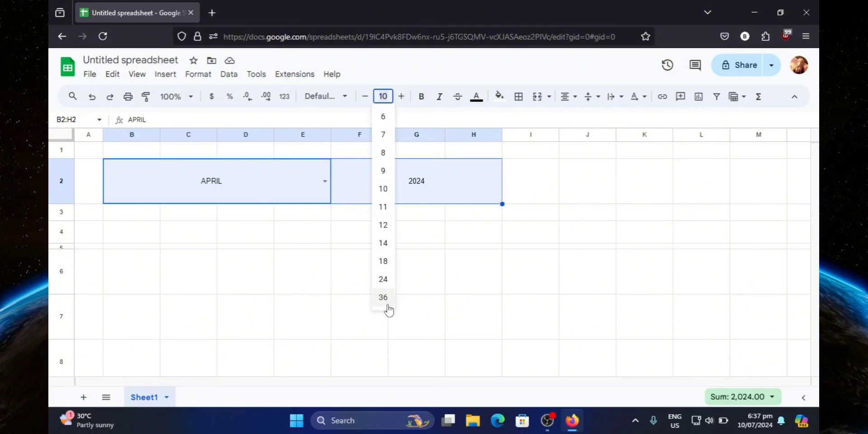
click(387, 302)
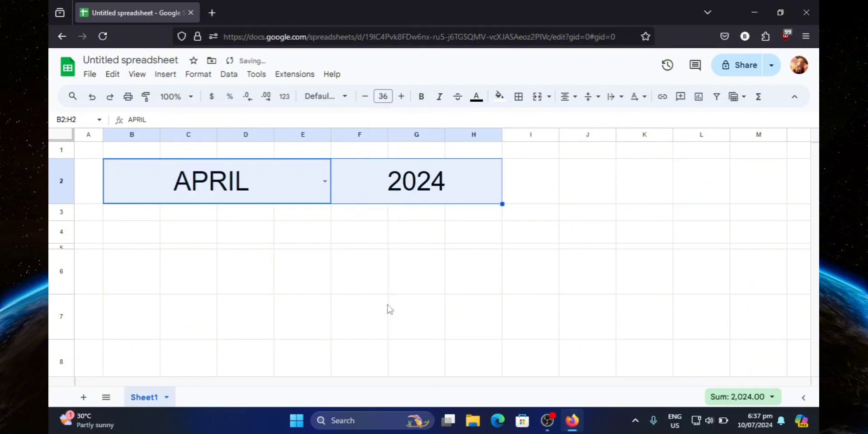
click(421, 96)
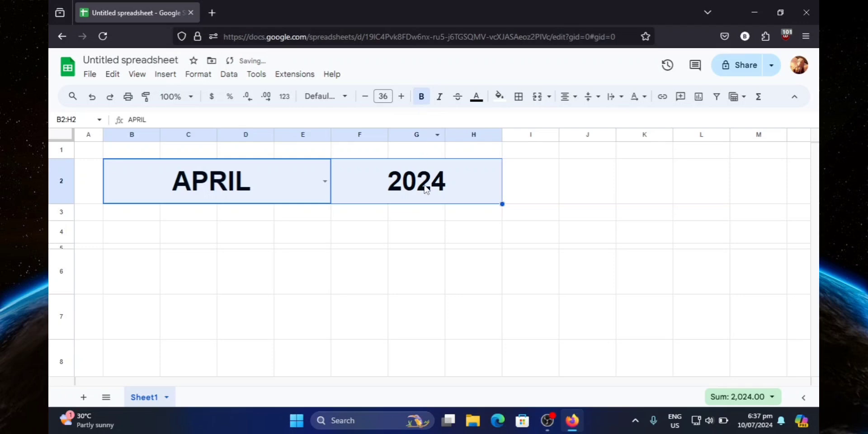
Step: Enter SUN in cell B4 as the first weekday header and reselect that cell
click(130, 235)
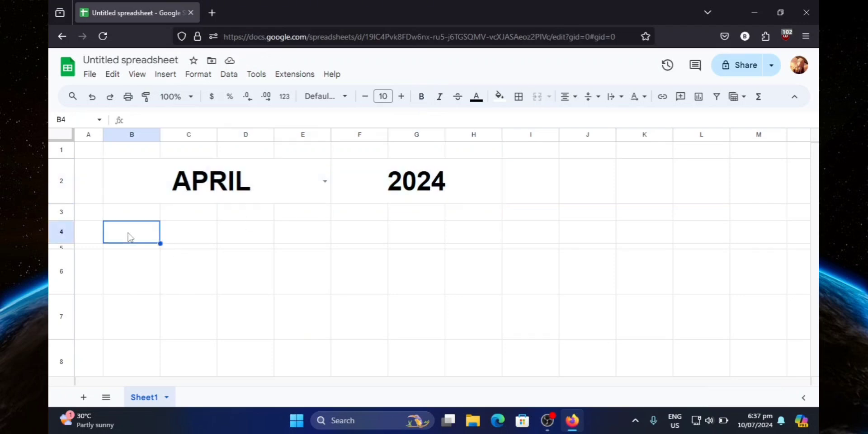
double_click(130, 235)
text(SUN)
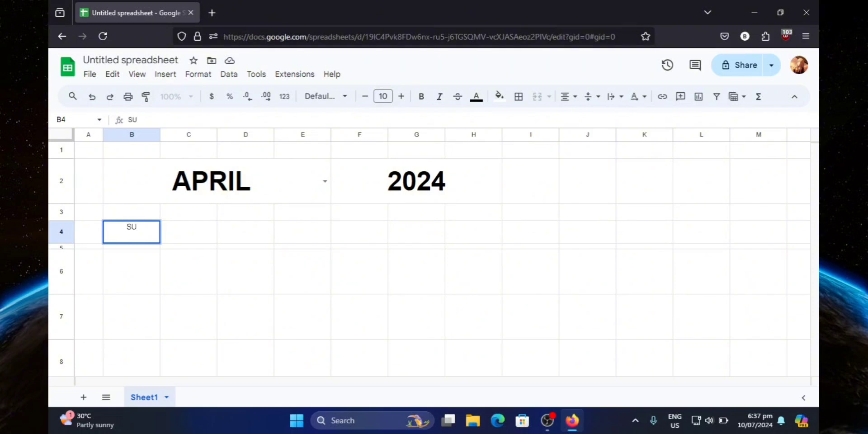
click(172, 238)
click(155, 240)
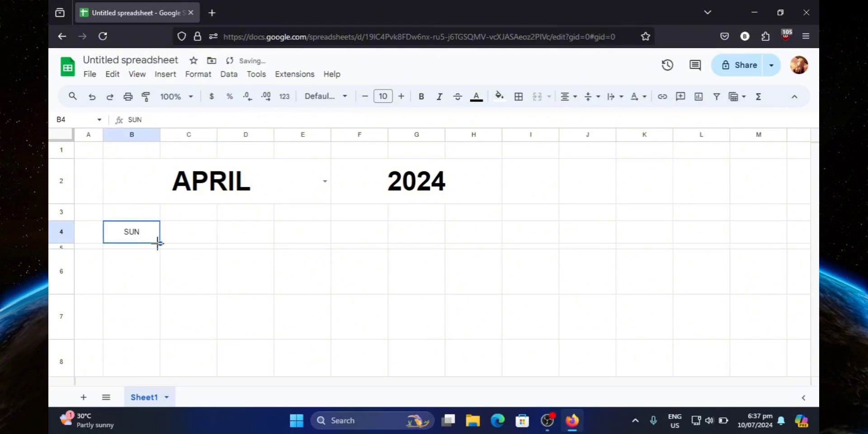
Step: Extend the weekday series from SUN in B4 through SAT in H4, and format the headers bold with font size 14
drag(160, 244, 473, 239)
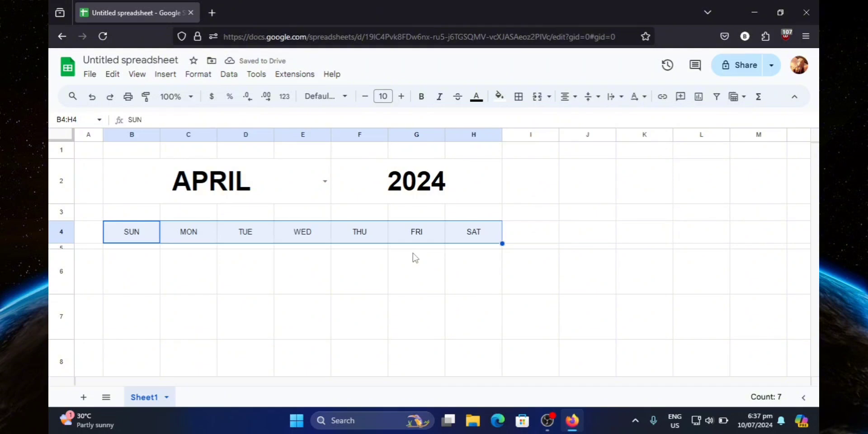
click(383, 96)
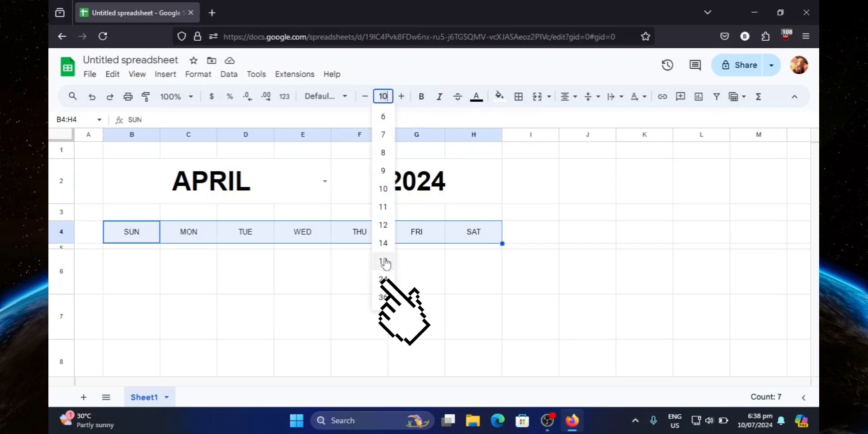
click(383, 243)
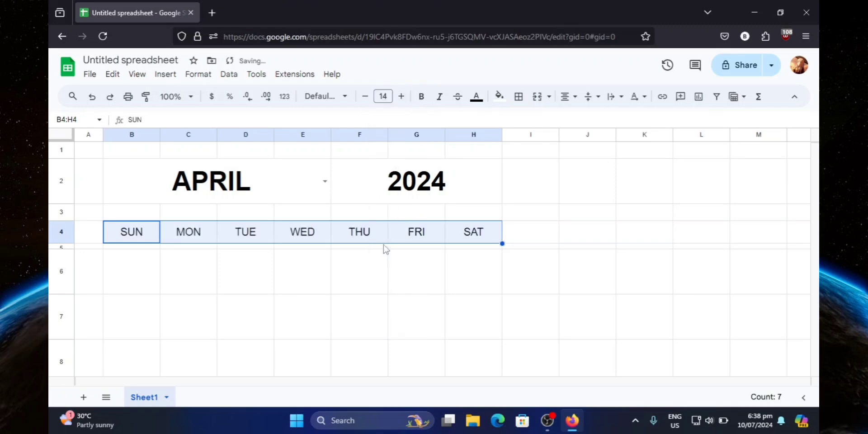
click(420, 104)
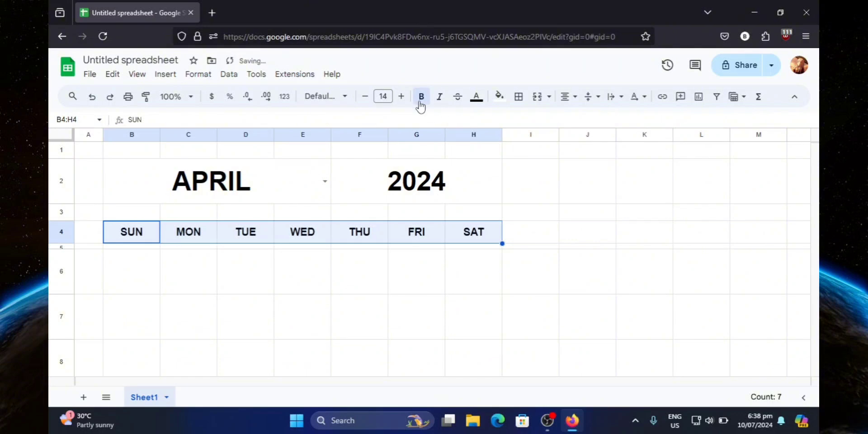
Step: Give the weekday headers in B4:H4 a medium blue fill and white text
click(500, 97)
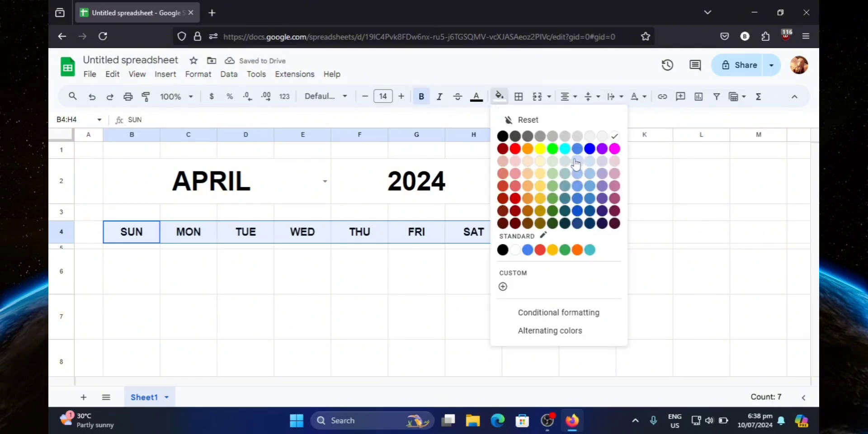
click(578, 199)
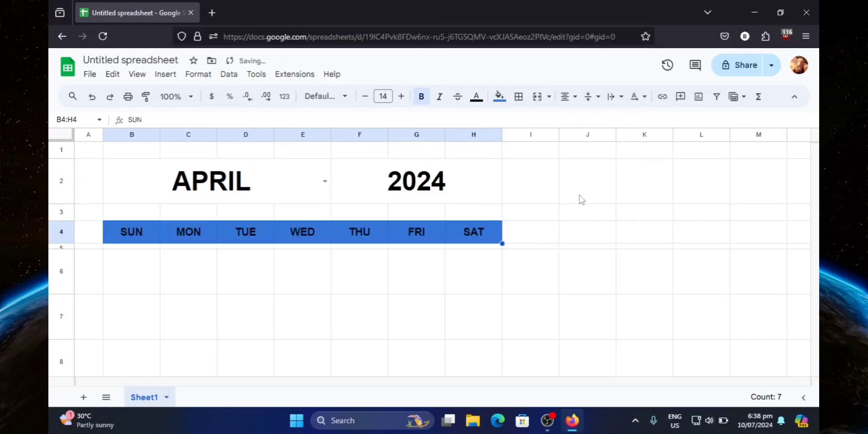
click(476, 98)
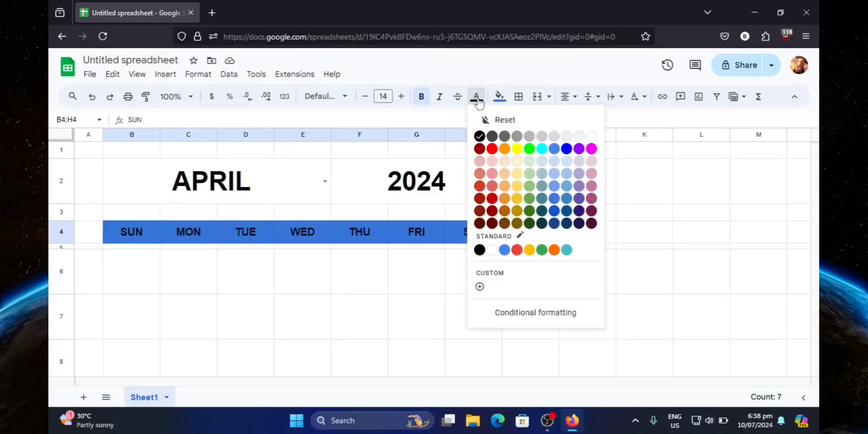
click(591, 137)
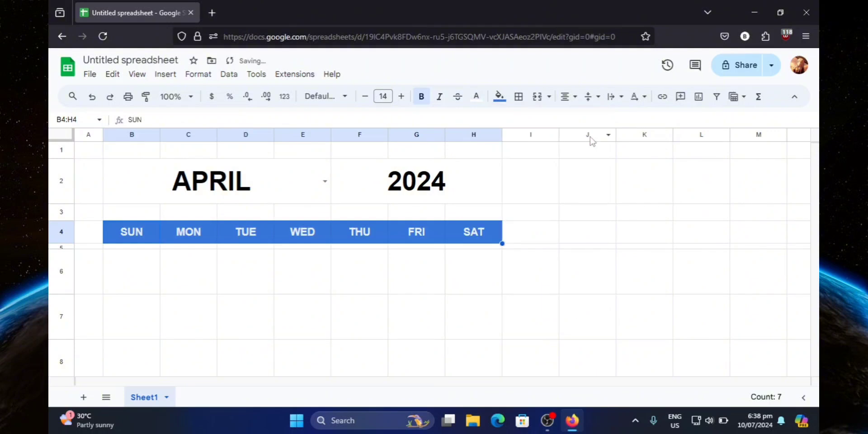
Step: Separate the weekday headers in B4:H4 with white, medium-thickness vertical inner borders
click(518, 97)
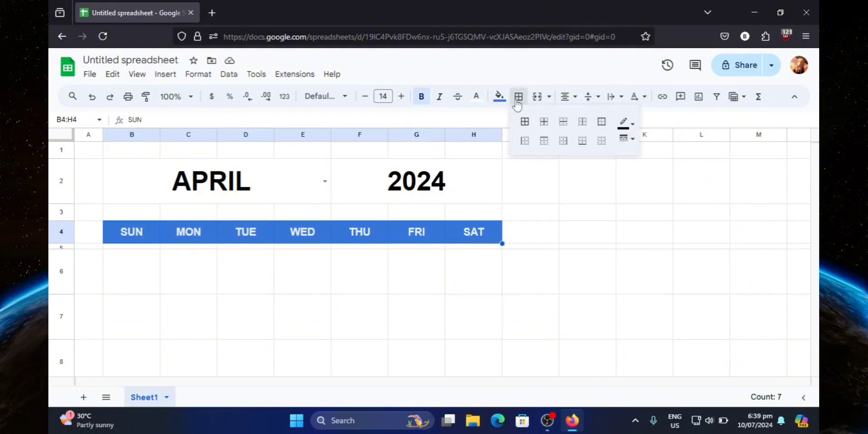
click(624, 121)
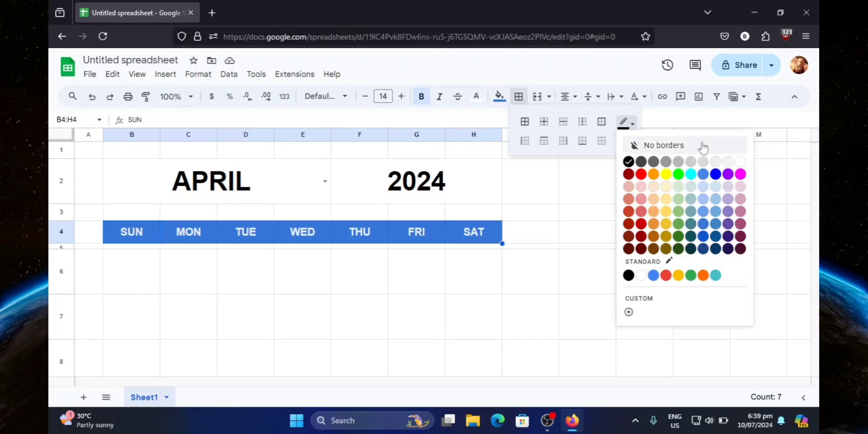
click(743, 167)
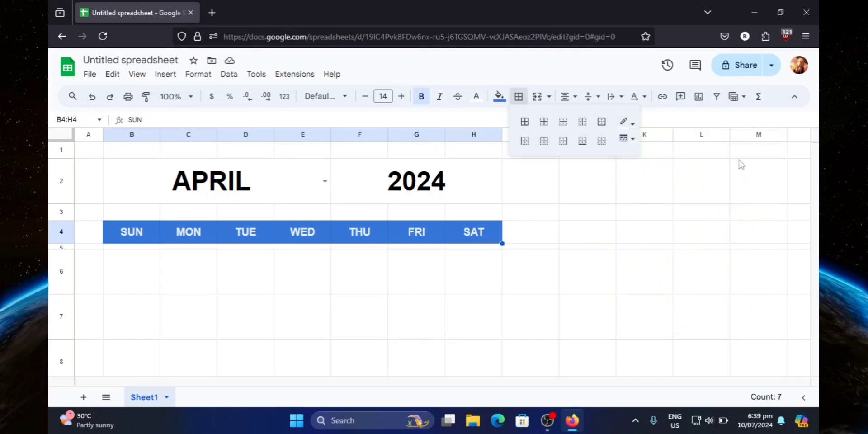
click(624, 138)
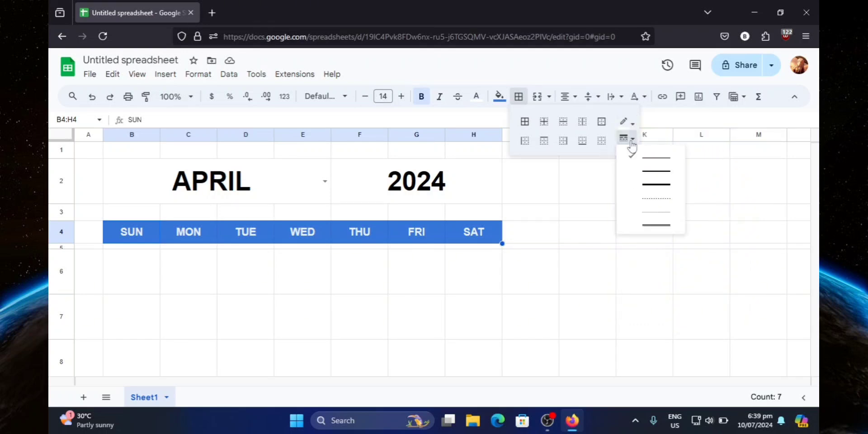
click(648, 174)
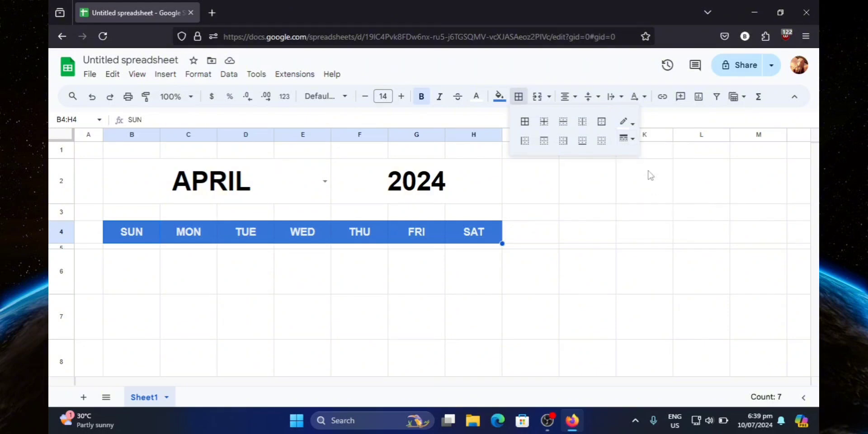
click(583, 122)
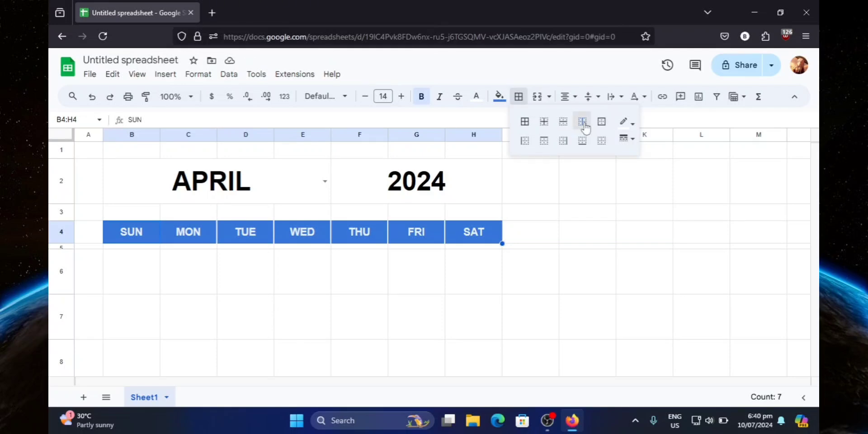
click(517, 97)
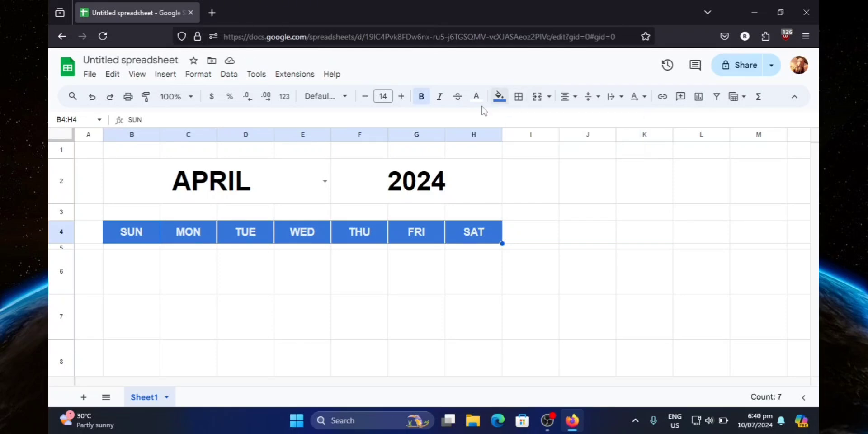
Step: Give the month cell B2:E2 the same medium blue fill as the weekday headers and white text
click(243, 182)
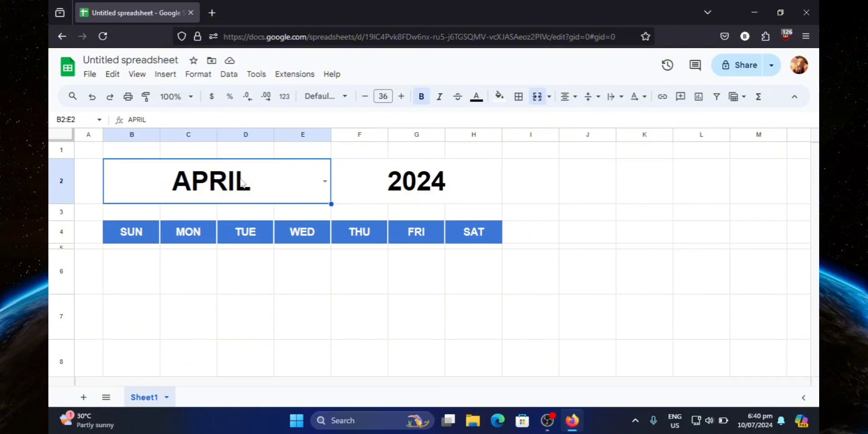
click(504, 101)
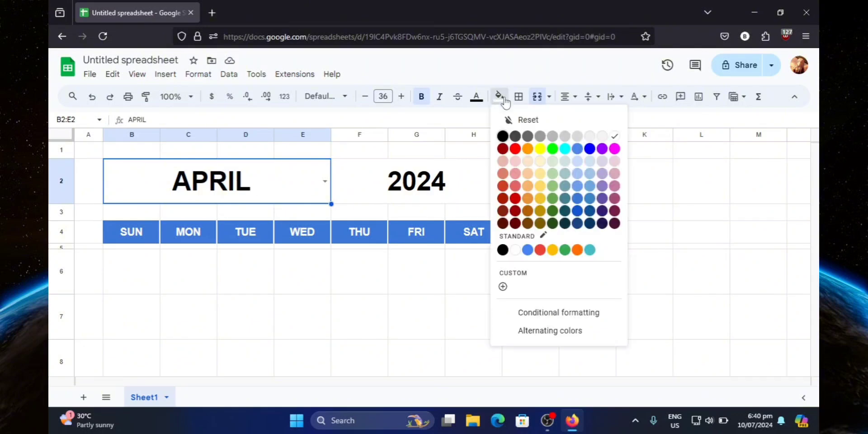
click(577, 199)
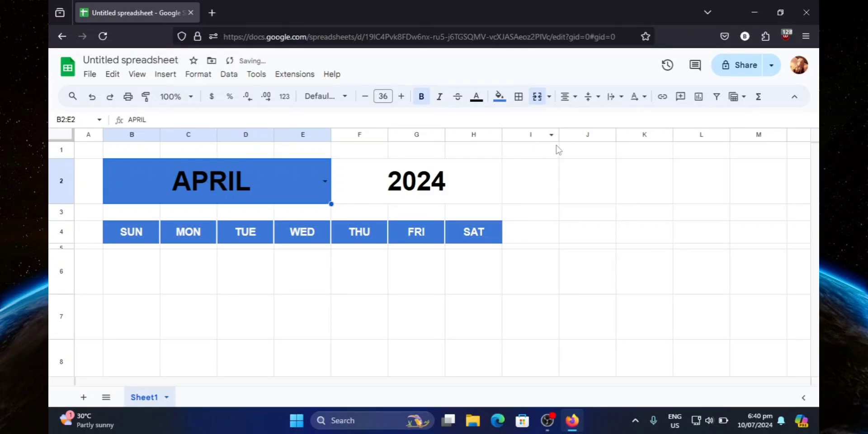
click(477, 97)
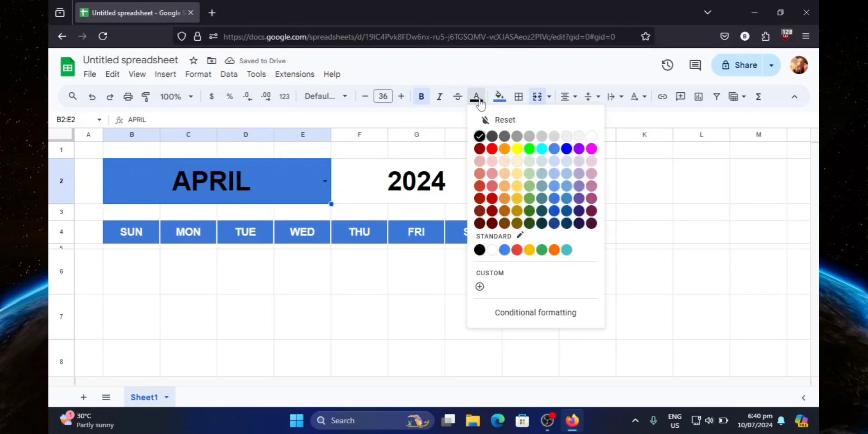
click(591, 136)
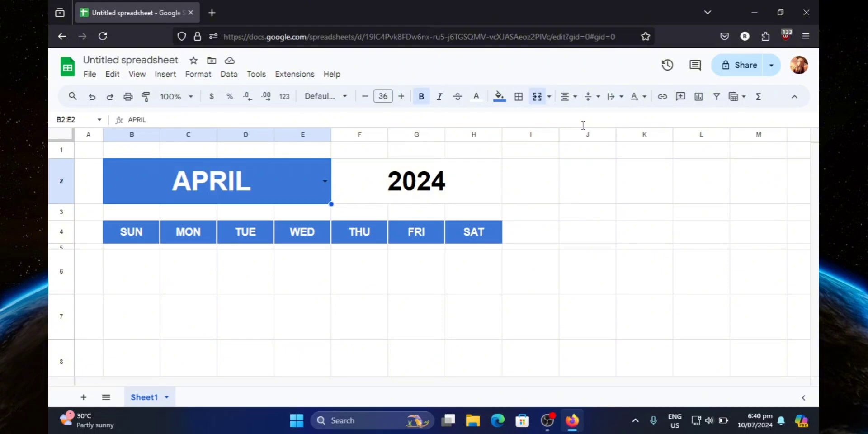
Step: Fill the year cell F2:H2 with a blue one shade lighter than the month cell
click(424, 183)
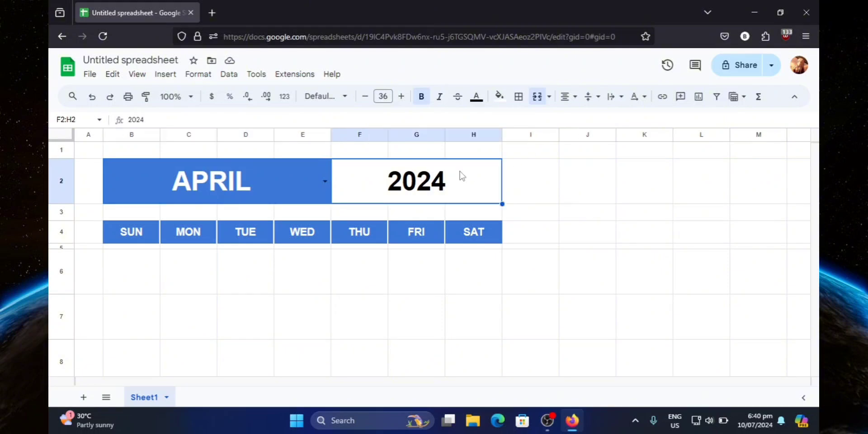
click(499, 96)
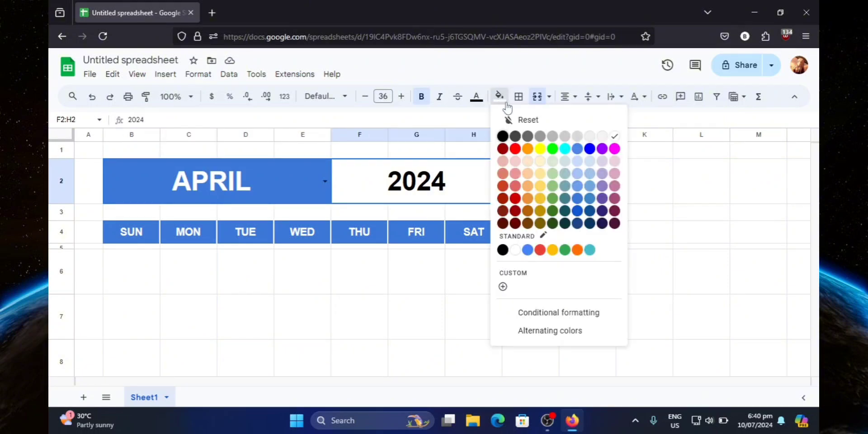
click(577, 186)
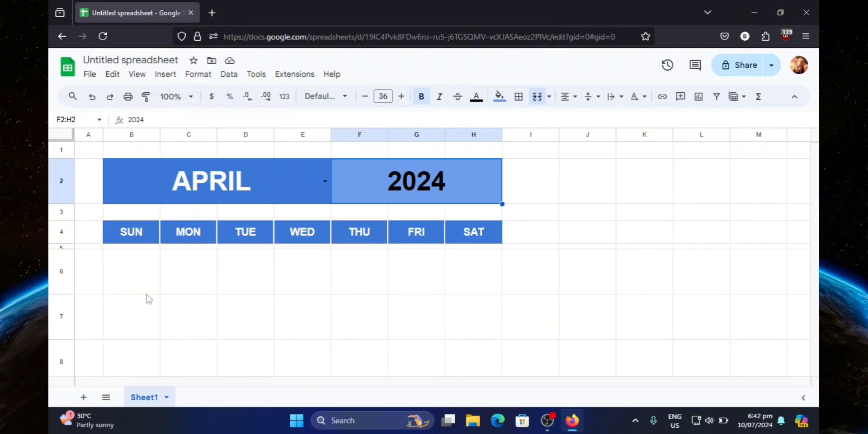
Step: Fill the calendar grid B6:H11 with grey and apply white inner borders between its cells
drag(122, 268, 473, 283)
scroll(447, 285, down, 2)
scroll(453, 270, down, 1)
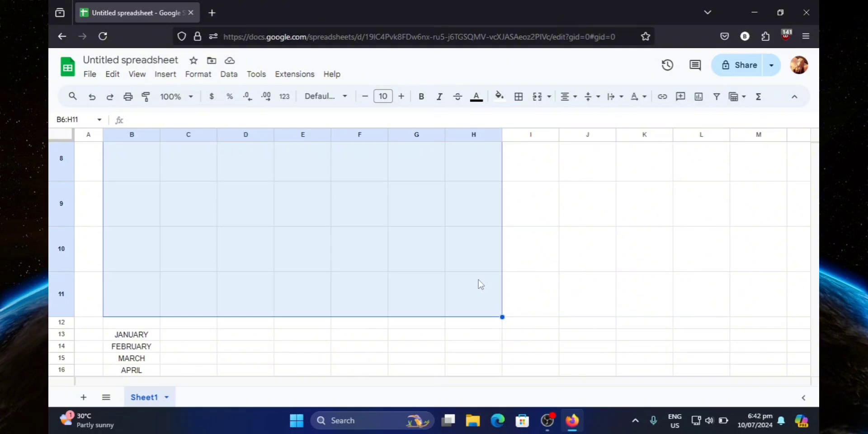
click(499, 95)
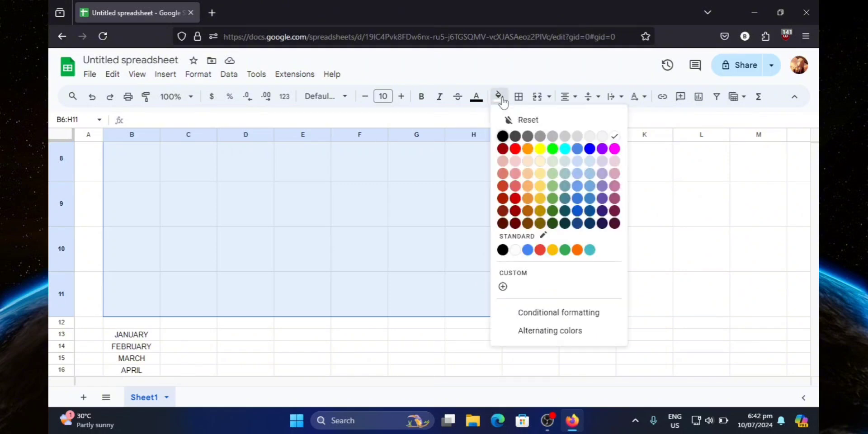
click(565, 137)
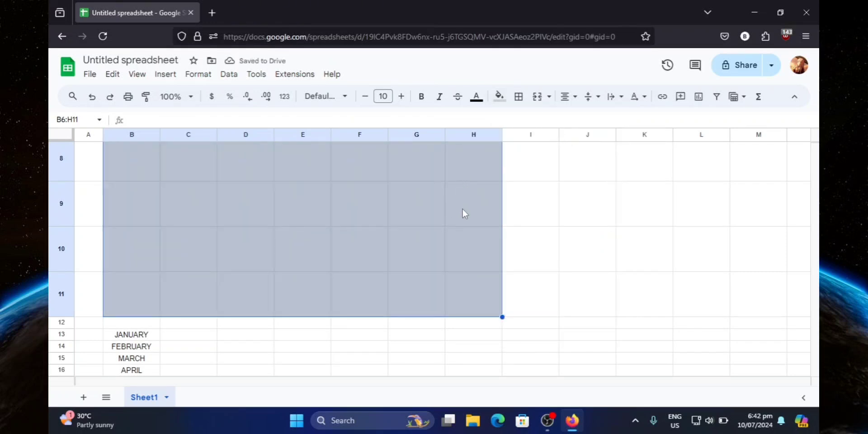
click(519, 101)
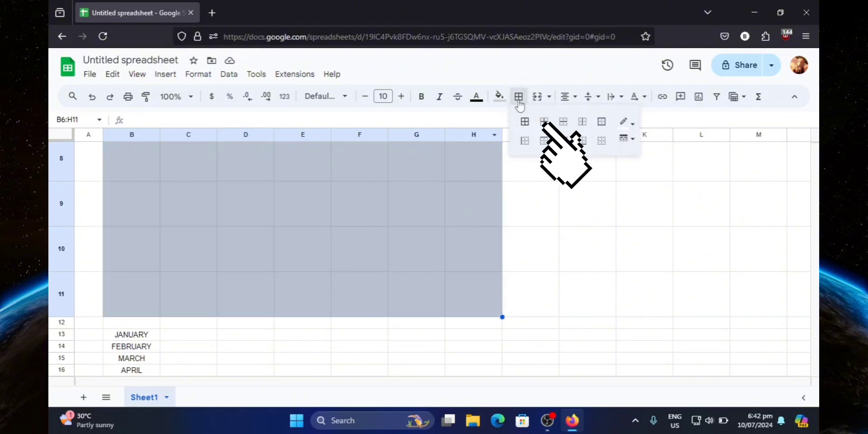
click(544, 121)
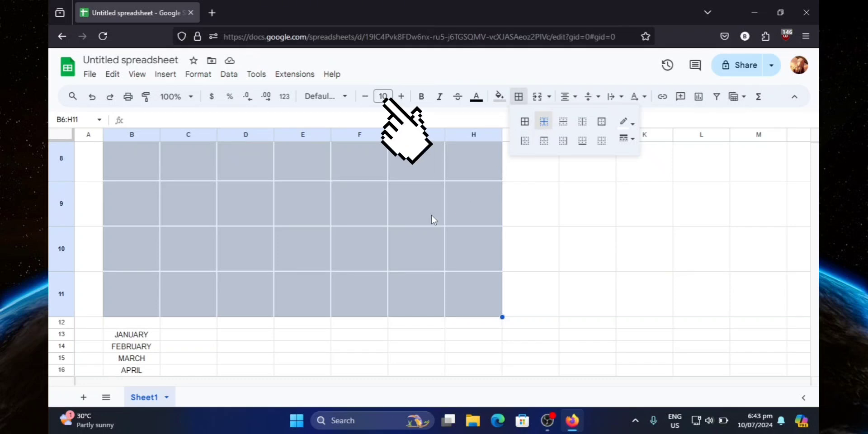
Step: Format the text of the calendar grid B6:H11 as bold, font size 24, in light cornflower blue
click(384, 96)
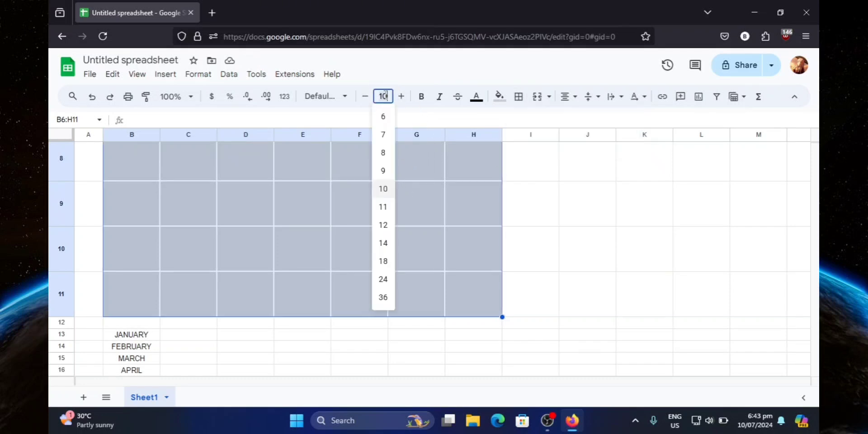
click(383, 279)
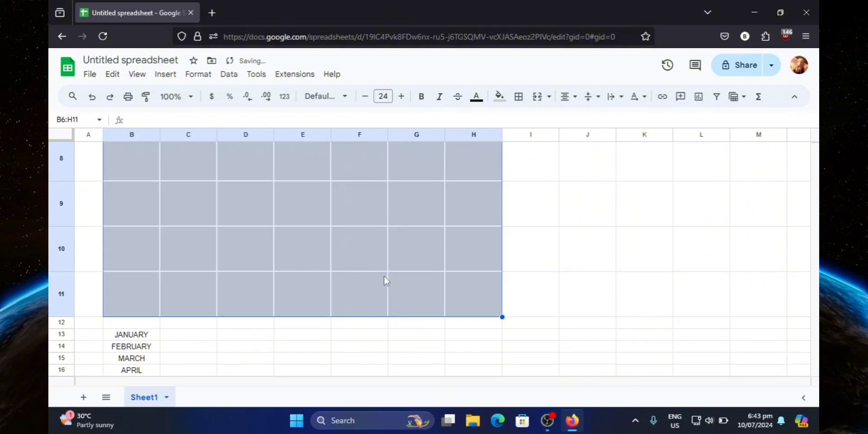
click(477, 97)
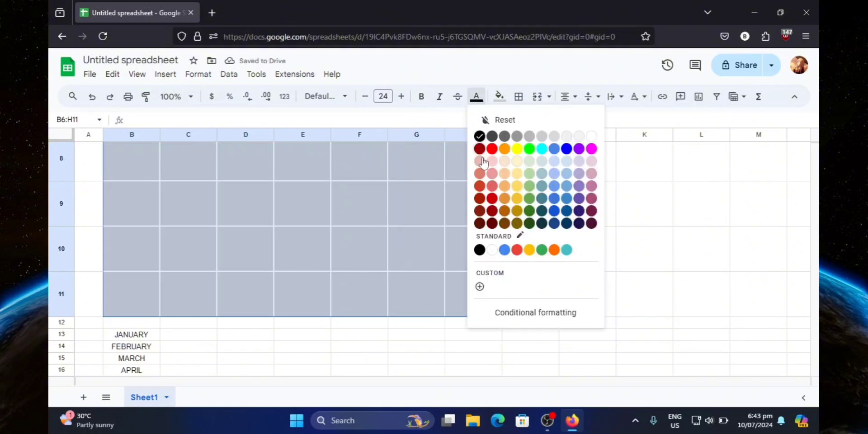
click(554, 187)
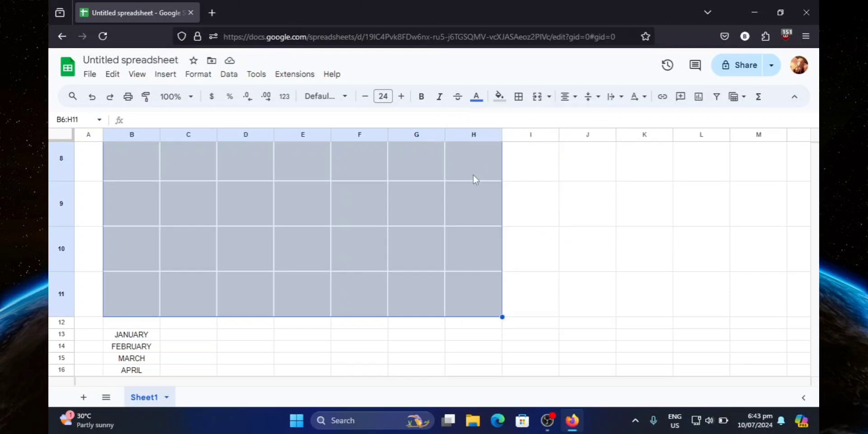
click(423, 99)
Step: Enter the formula =DATAVALE(B2&" 1 "&F2) in cell H13, referencing the month and year cells
click(475, 334)
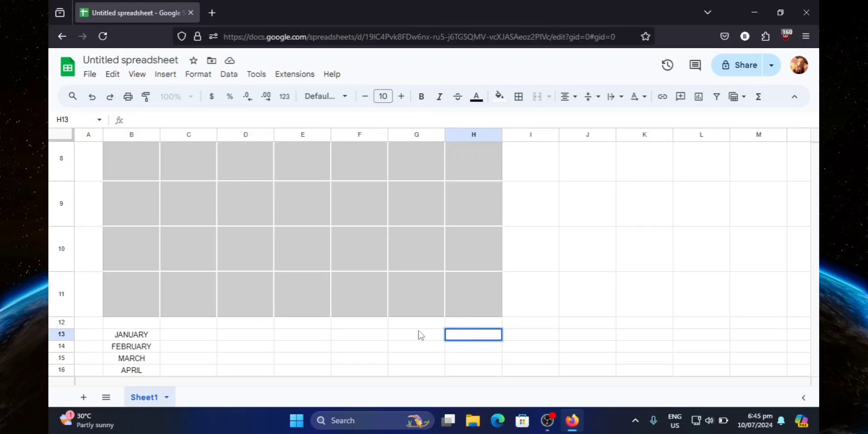
double_click(451, 334)
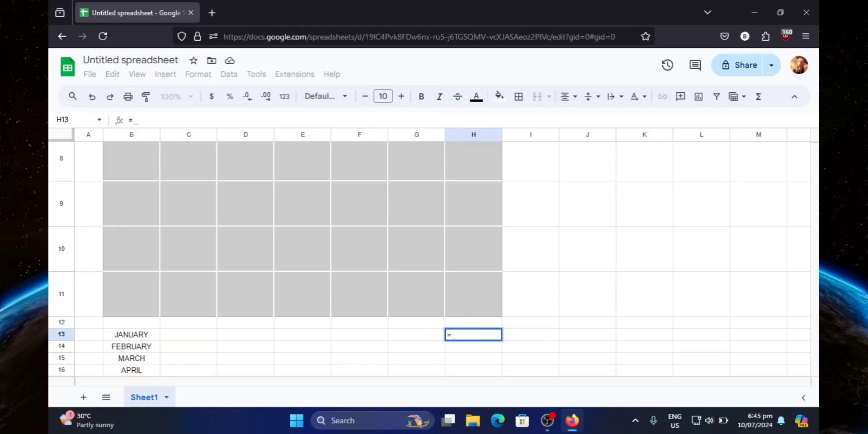
text(=DATAVA)
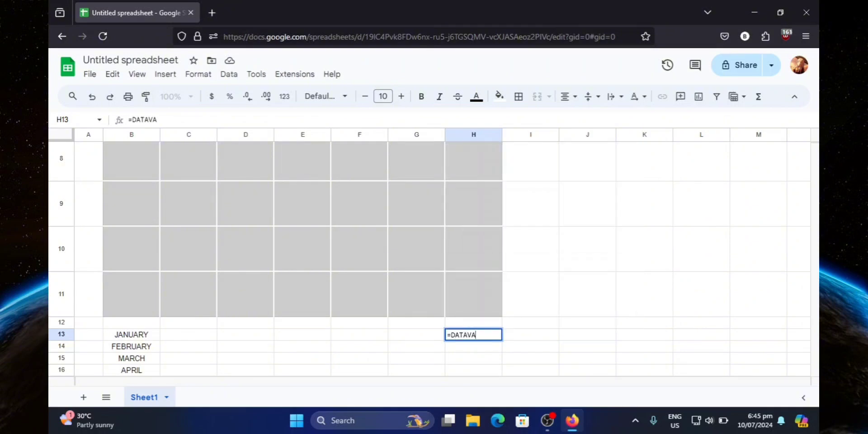
text(LE()
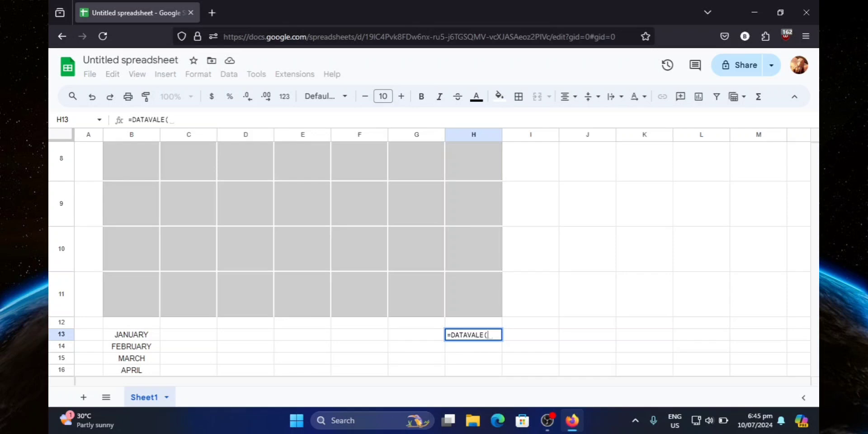
scroll(416, 329, up, 5)
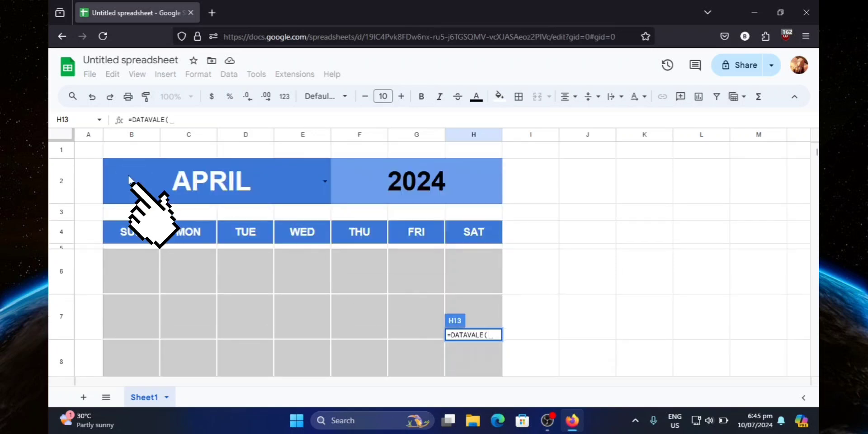
click(130, 180)
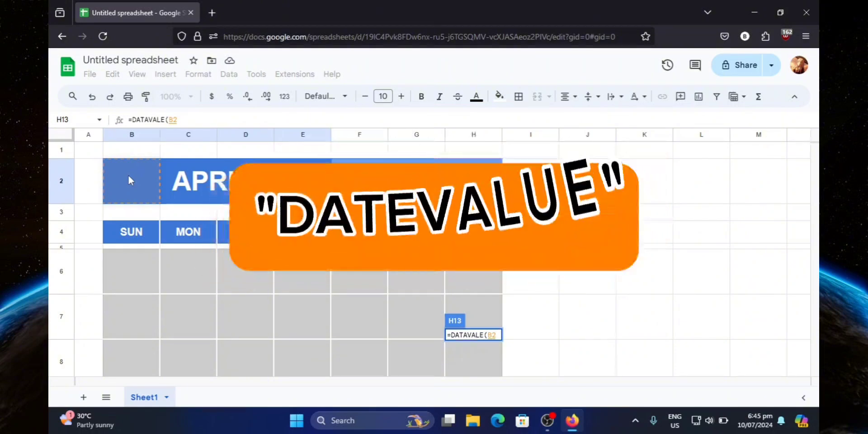
text(&)
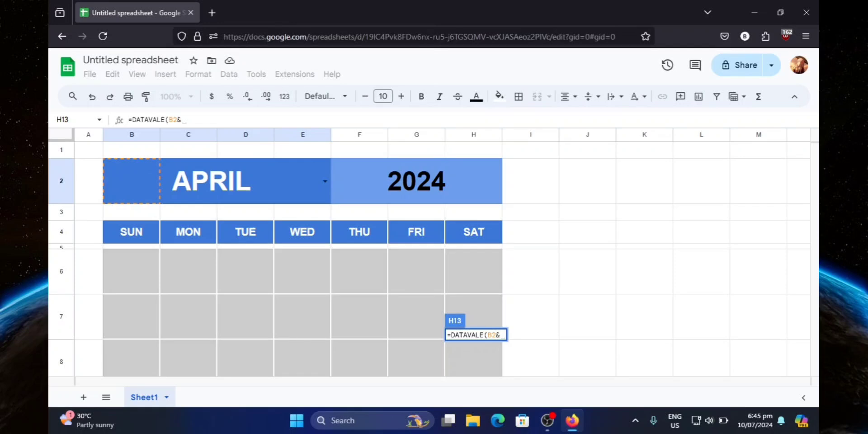
text(")
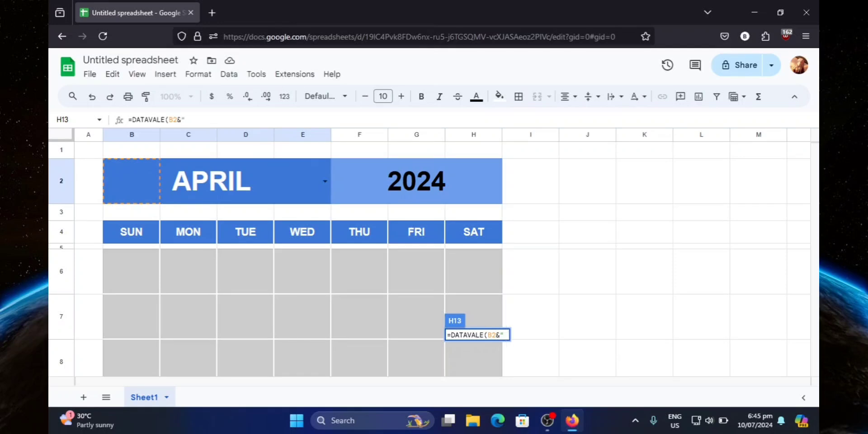
text( 1 "&)
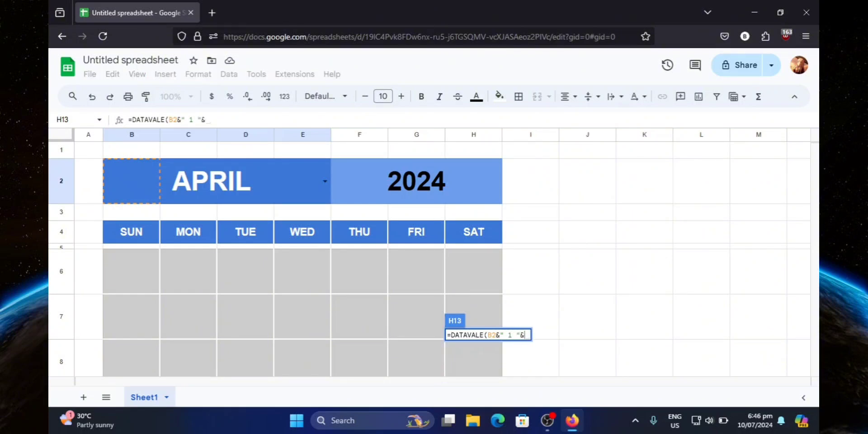
click(367, 181)
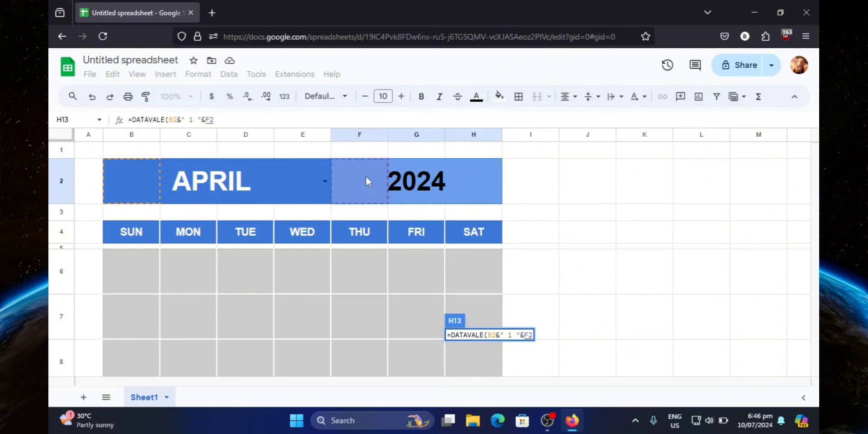
text())
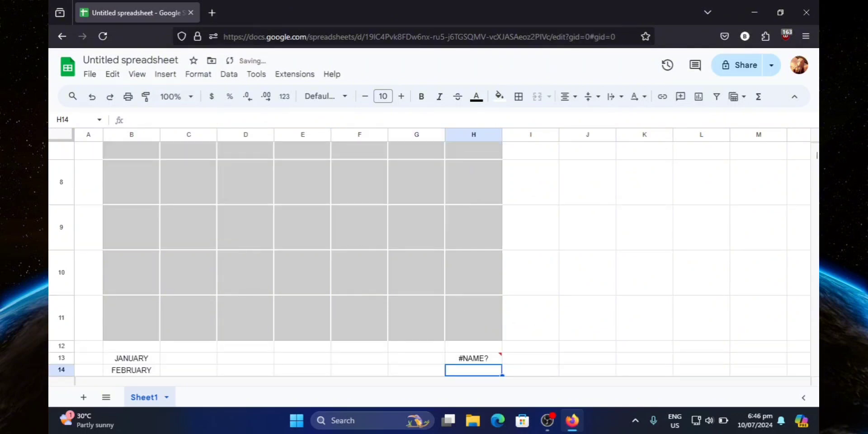
Step: Correct the function name in cell H13 so the formula reads =DATEVALUE(B2&" 1 "&F2)
click(474, 358)
click(235, 119)
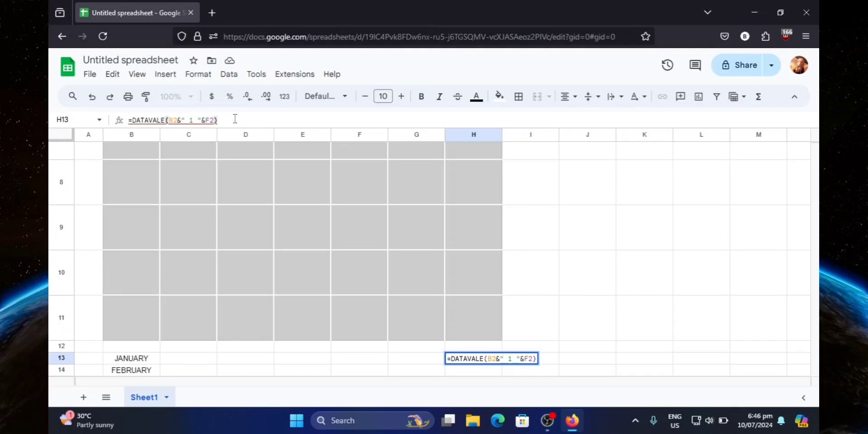
key(Return)
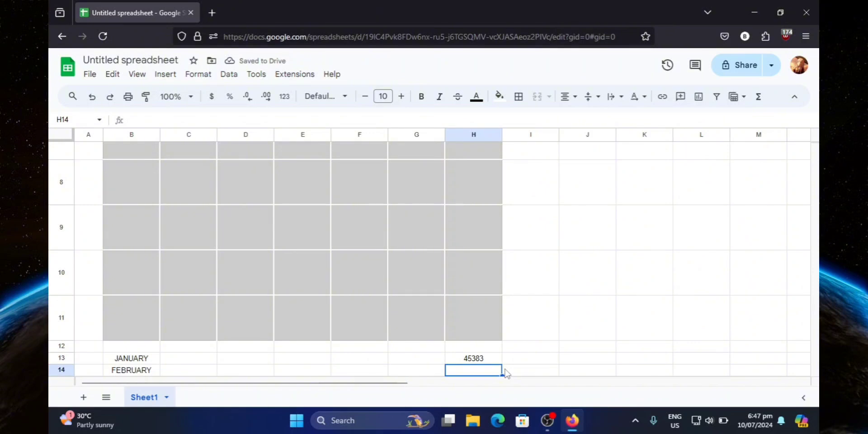
key(Up)
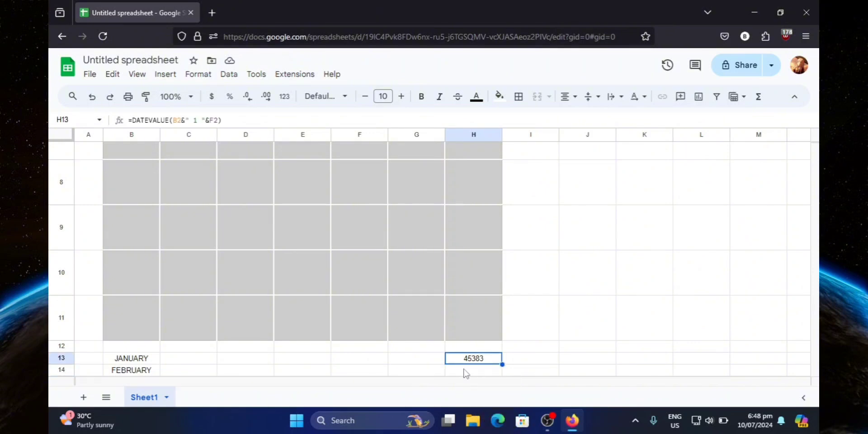
Step: Enter the formula =MONTH(H13) in cell H14 to get the month number of the date above
click(464, 369)
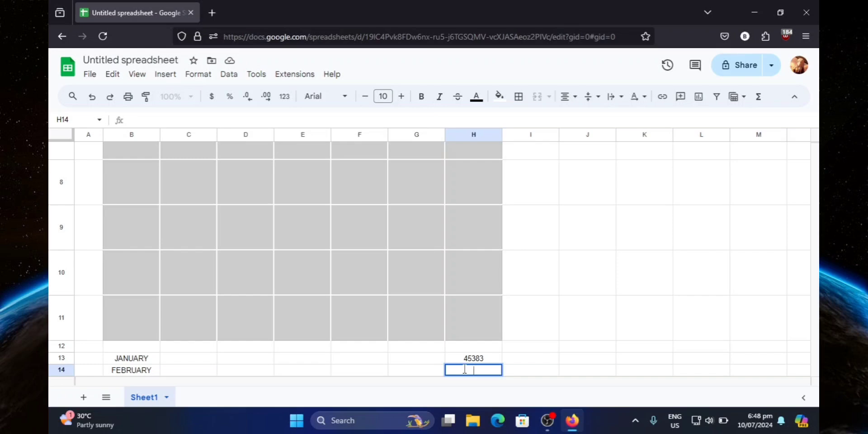
text(=MONTH)
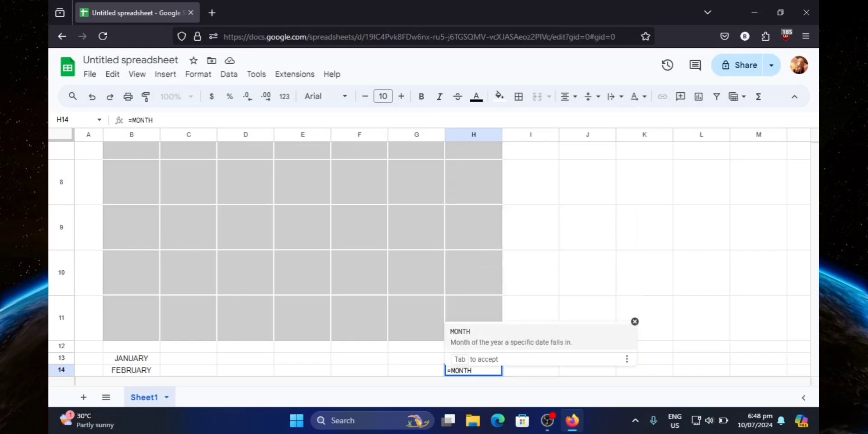
text(()
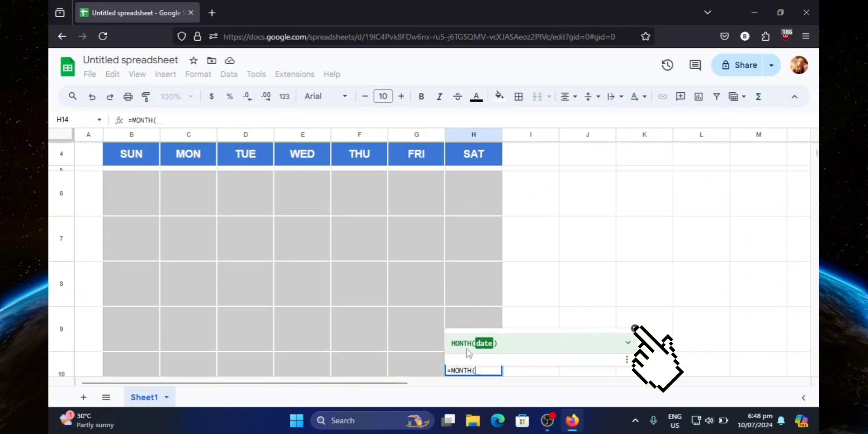
scroll(437, 351, up, 3)
scroll(634, 327, down, 3)
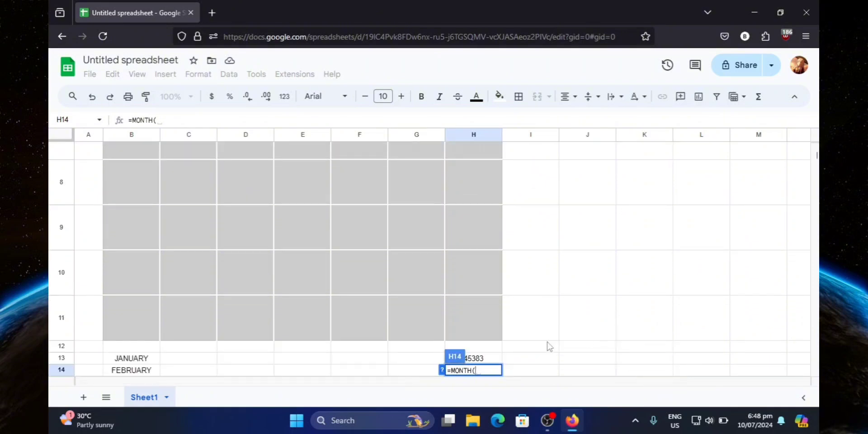
click(480, 360)
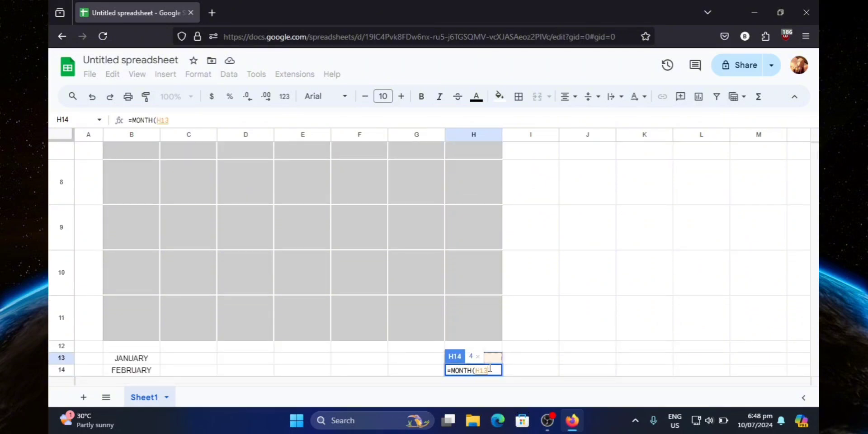
text())
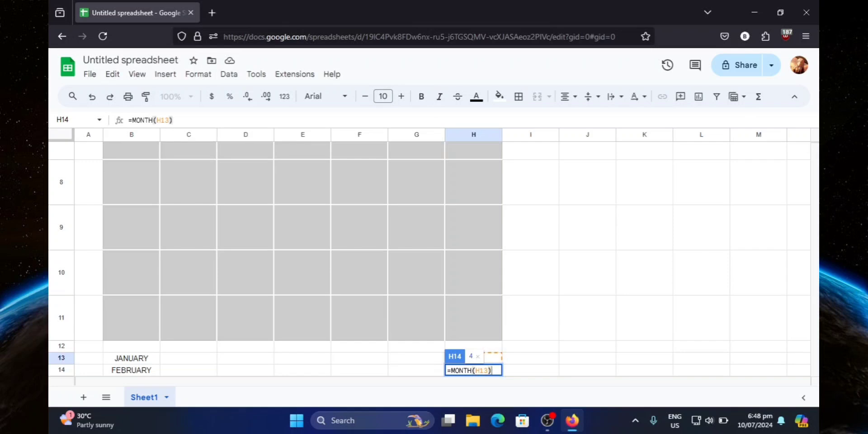
key(Return)
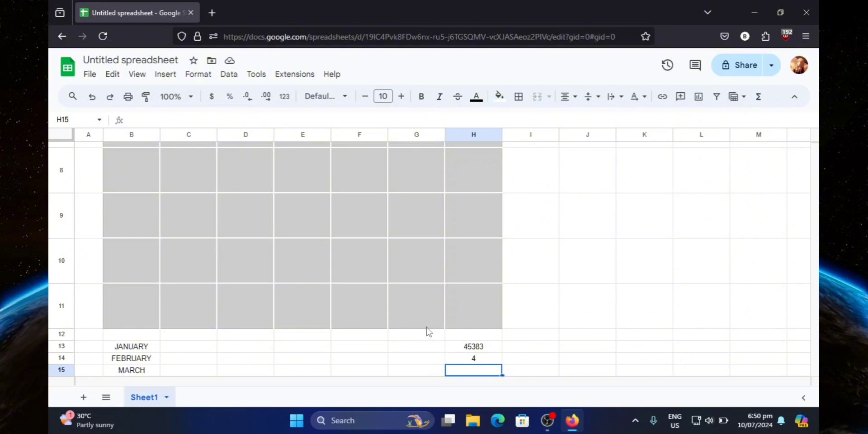
Step: Start a SEQUENCE formula in cell B6, the first Sunday cell, with 6 rows and 7 columns: =SEQUENCE(6,7,
scroll(426, 332, up, 5)
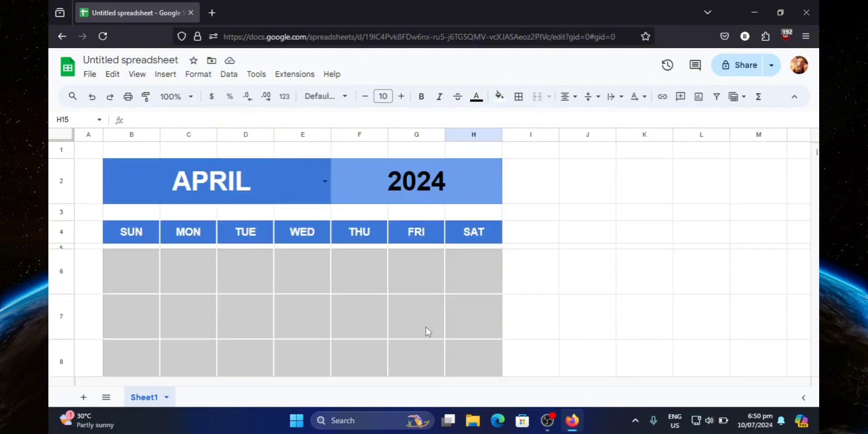
double_click(123, 269)
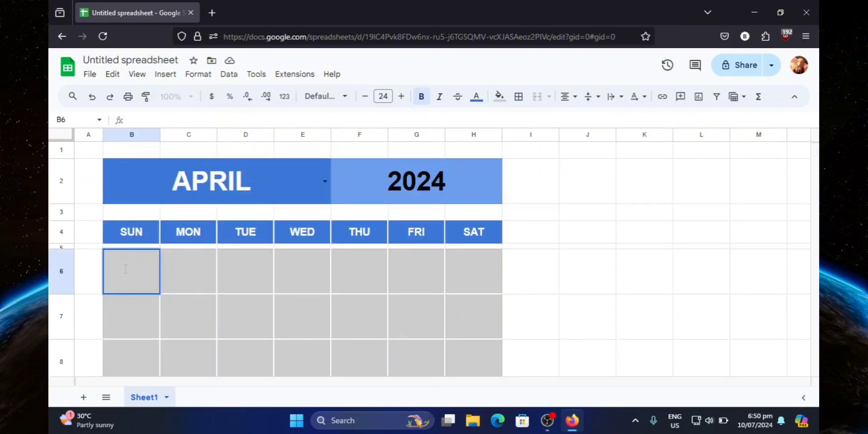
text(=SE)
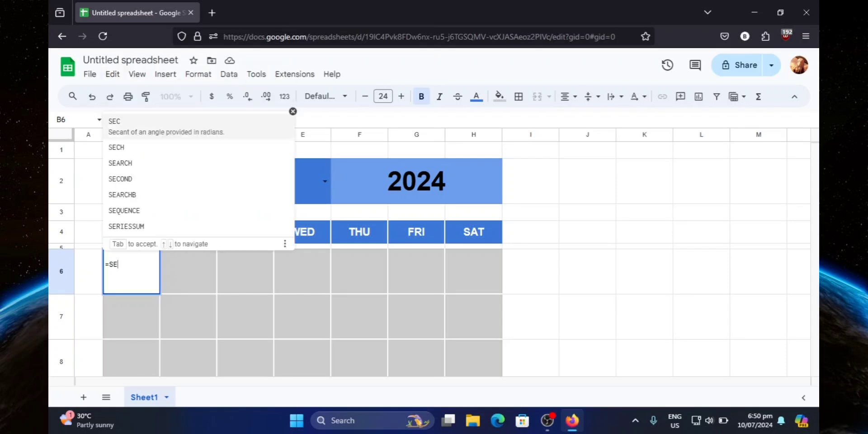
text(QUENCE)
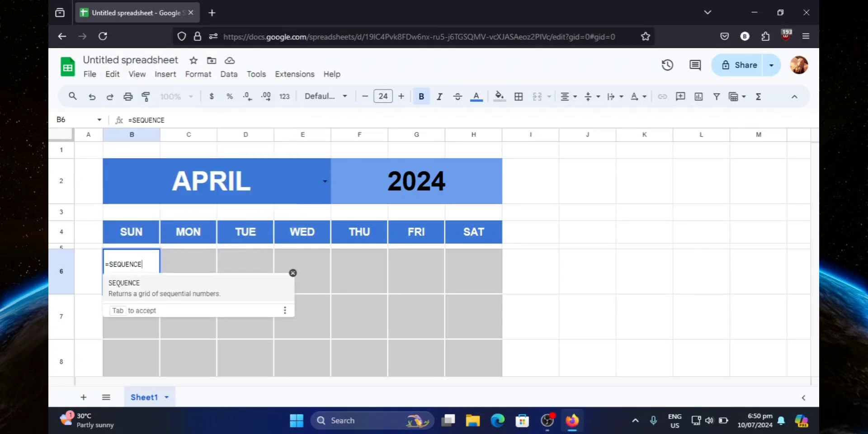
text(()
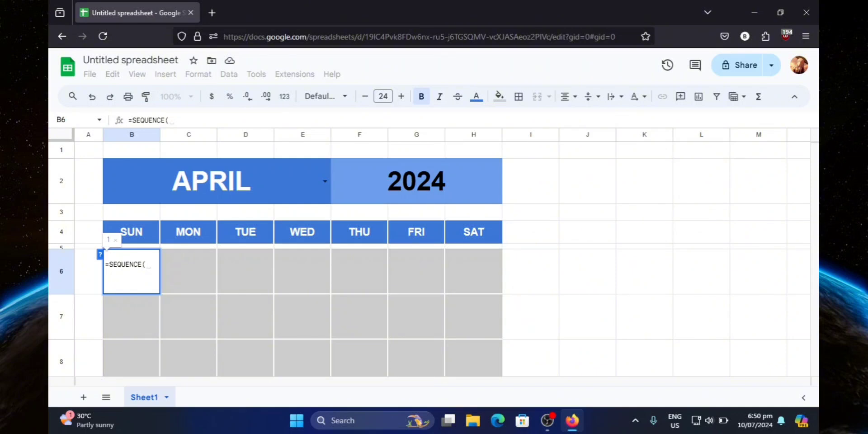
text(6,)
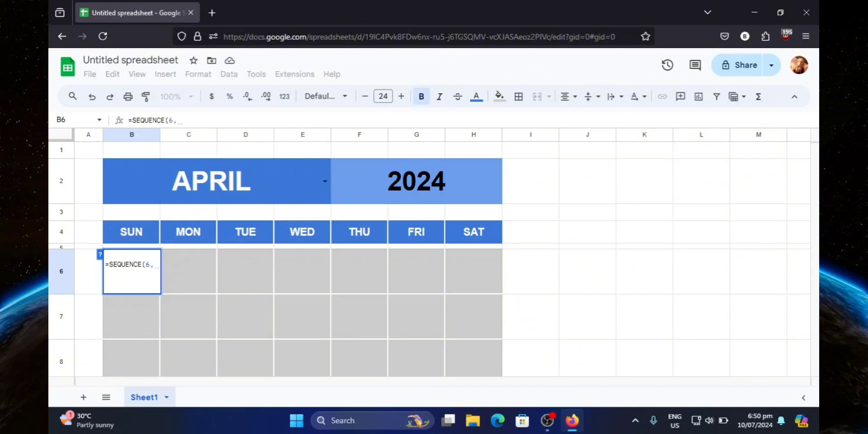
text(7)
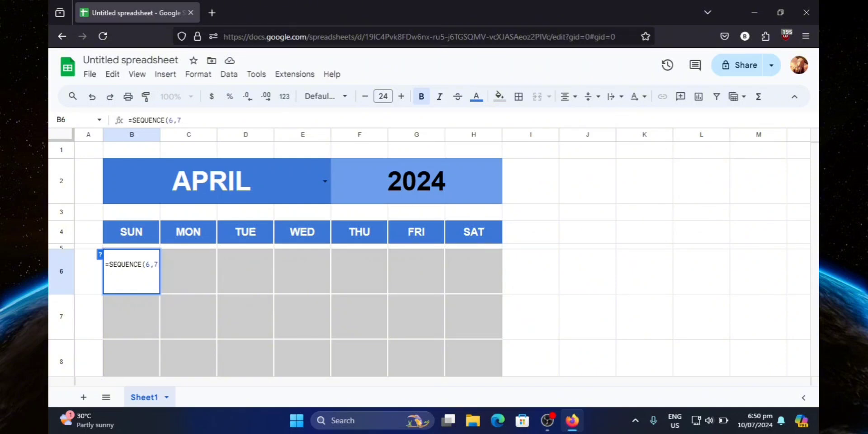
text(,)
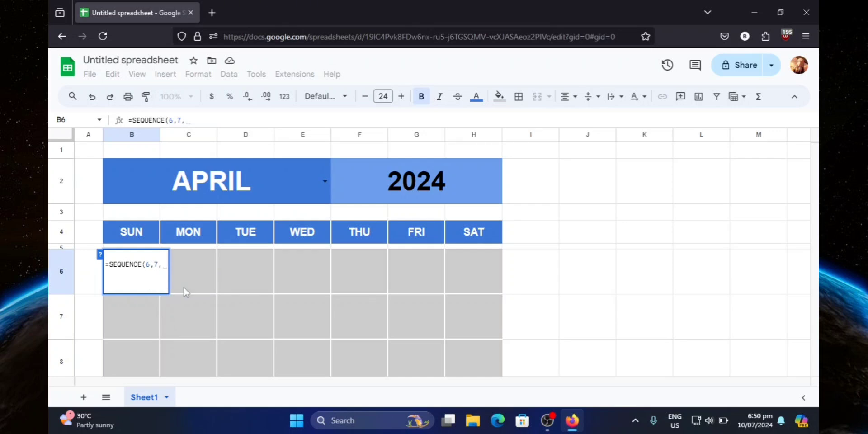
Step: Complete the B6 formula with the start value from H13, so it reads =SEQUENCE(6,7,H13-WEEKDAY(H13)+1)
scroll(272, 291, down, 5)
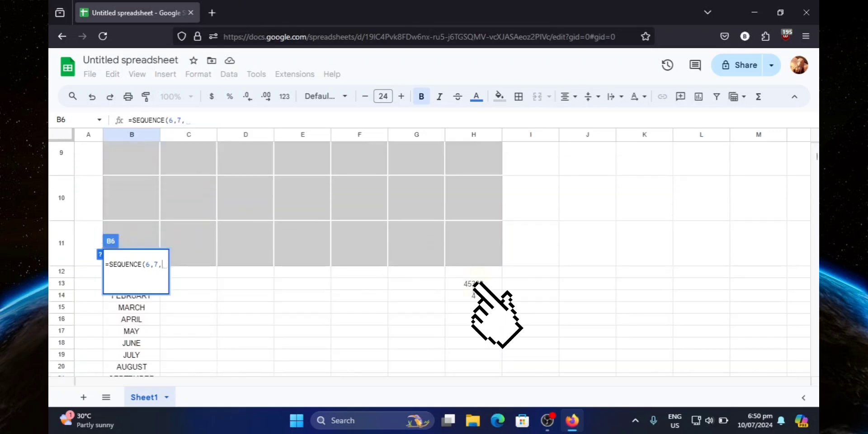
click(472, 284)
text(-)
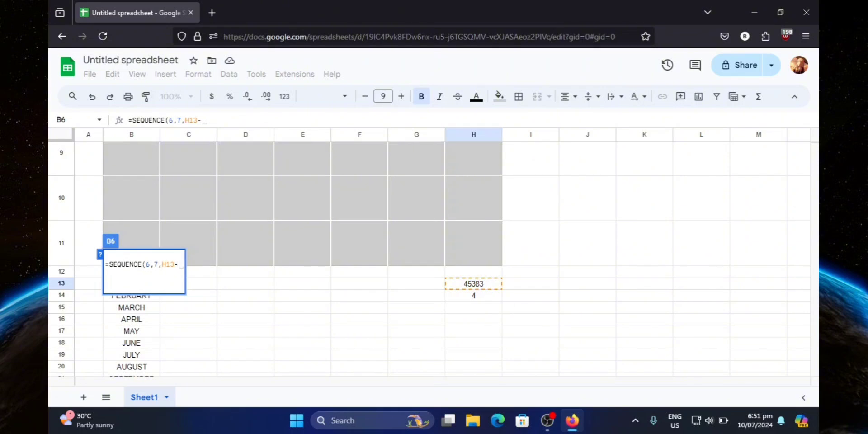
text(WEEKDAY)
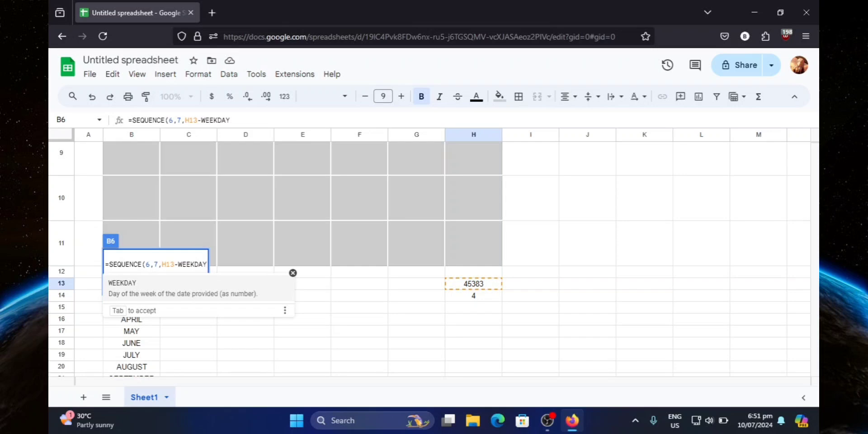
text(()
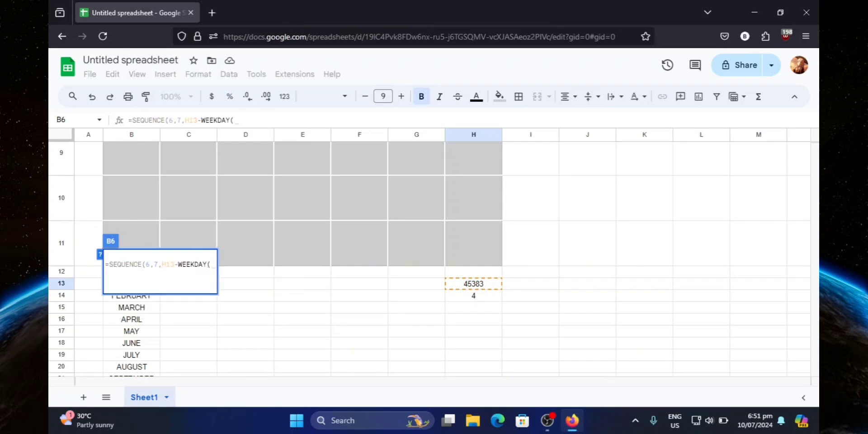
click(479, 284)
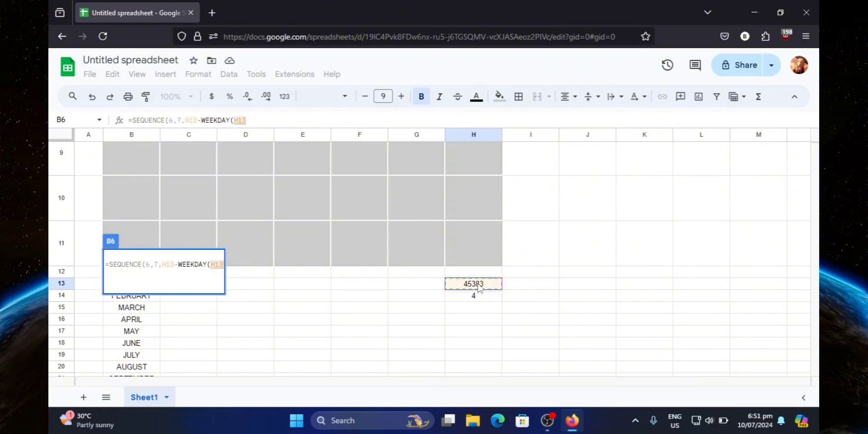
text())
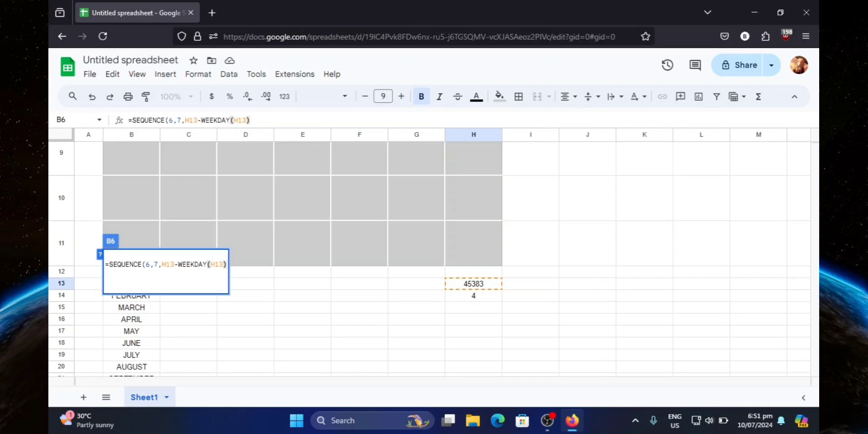
text(+)
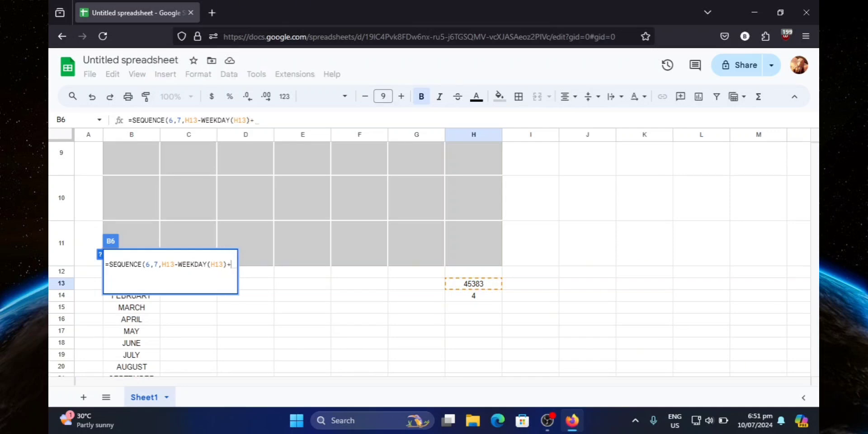
text(1))
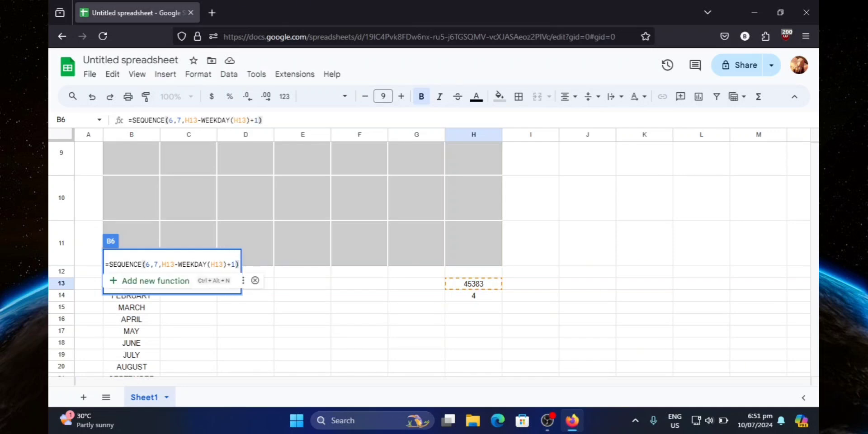
key(Return)
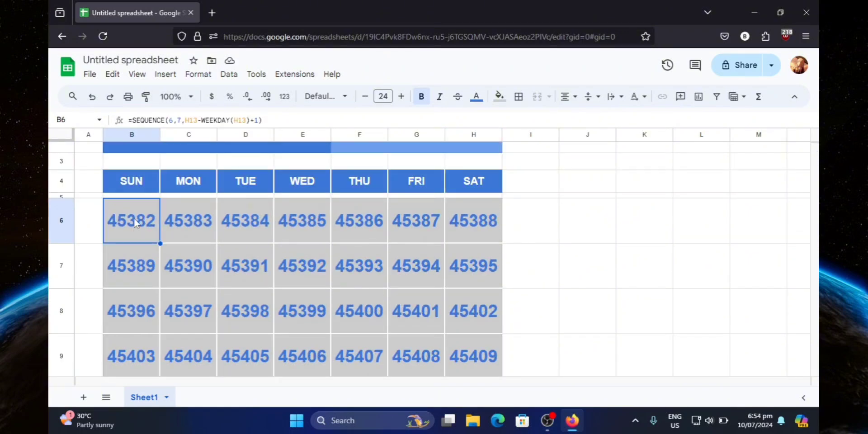
Step: Apply a custom date format to the calendar grid B6:H11 that contains only the day without leading zero (5)
drag(134, 220, 473, 288)
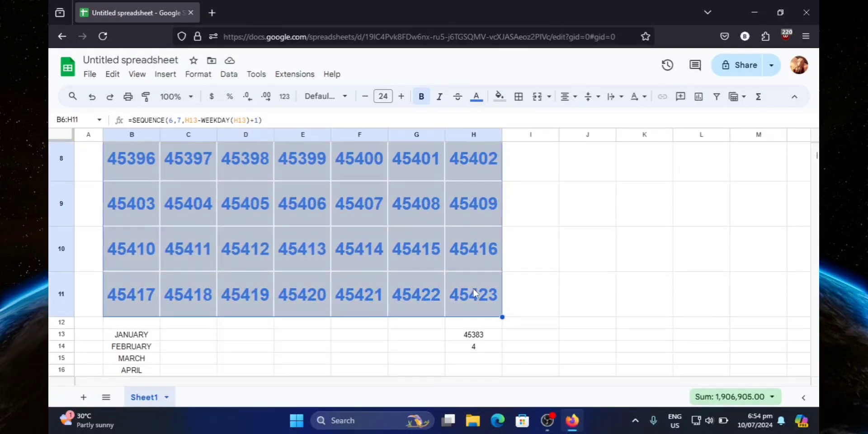
click(290, 100)
scroll(341, 316, down, 1)
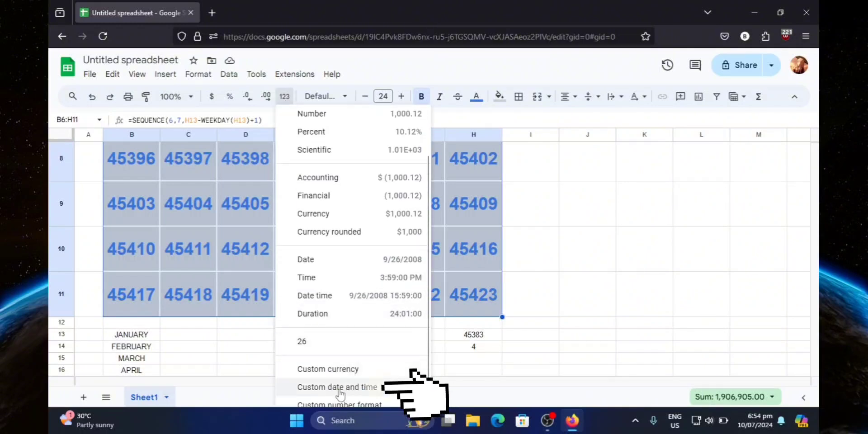
click(341, 388)
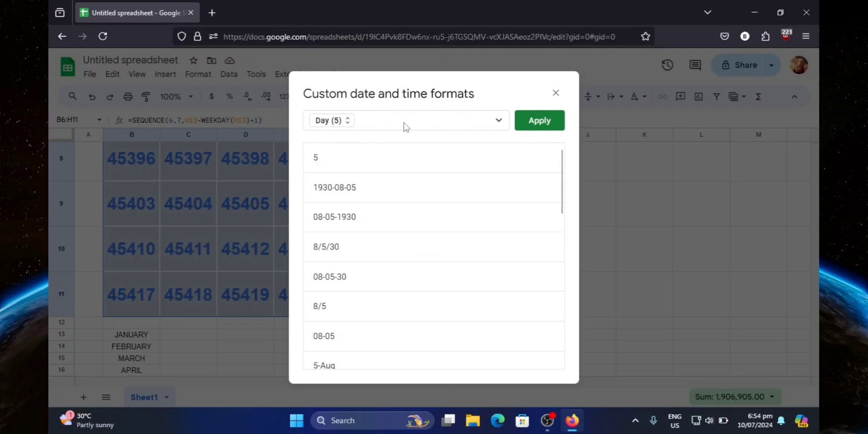
click(351, 122)
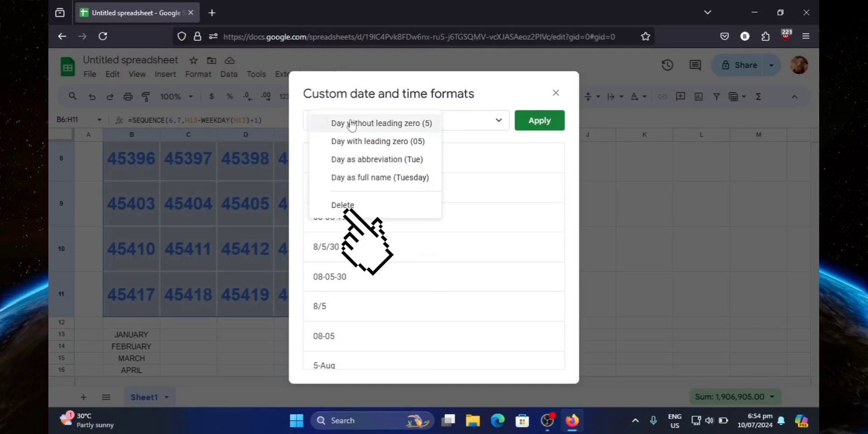
click(342, 205)
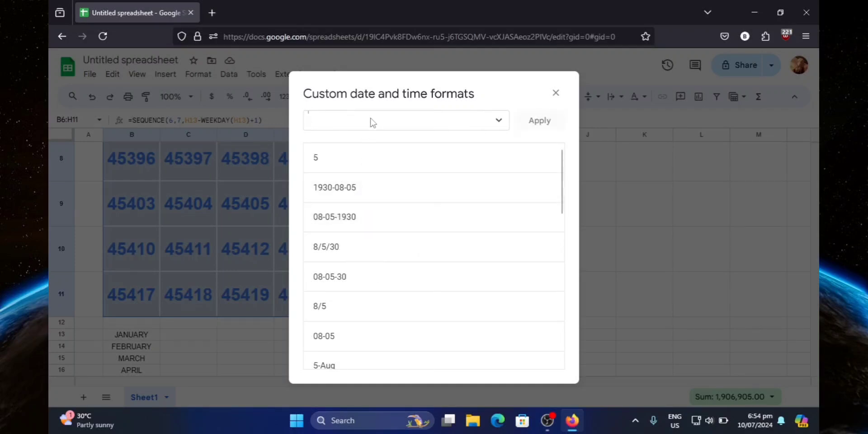
click(499, 121)
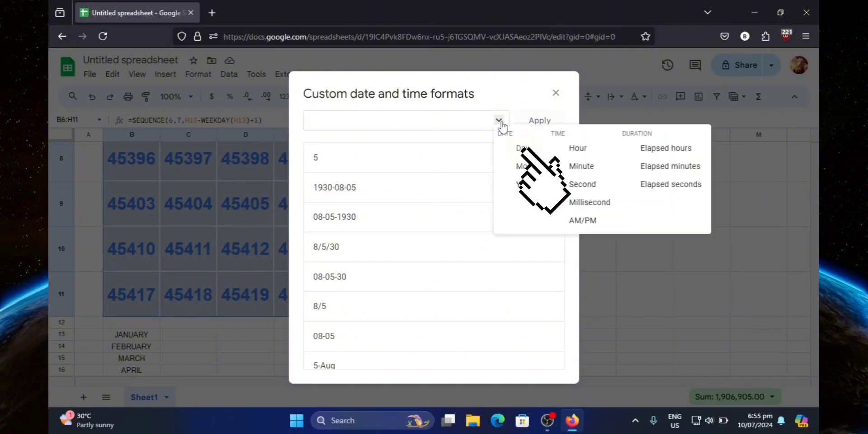
click(522, 148)
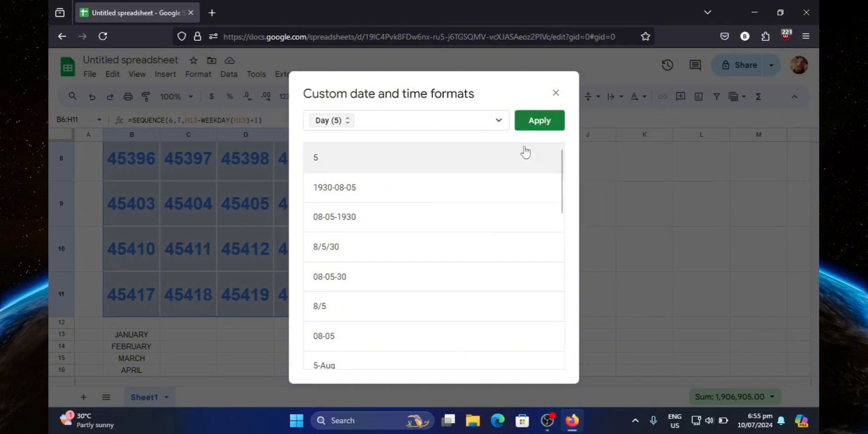
click(547, 120)
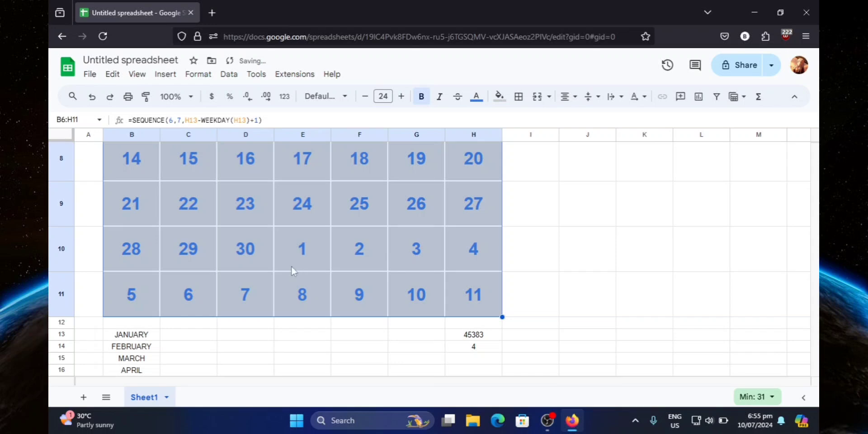
Step: Create a conditional formatting rule for the date grid B6:H11 with the condition "Custom formula is"
scroll(278, 269, up, 5)
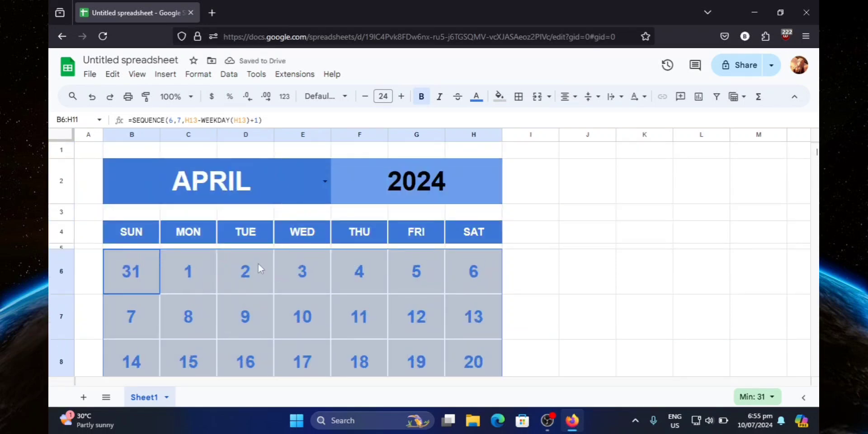
scroll(259, 264, down, 1)
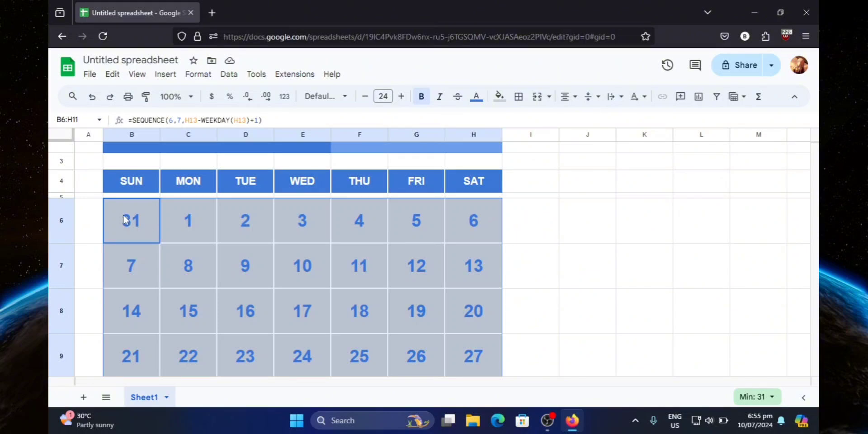
drag(145, 224, 475, 246)
scroll(493, 233, down, 5)
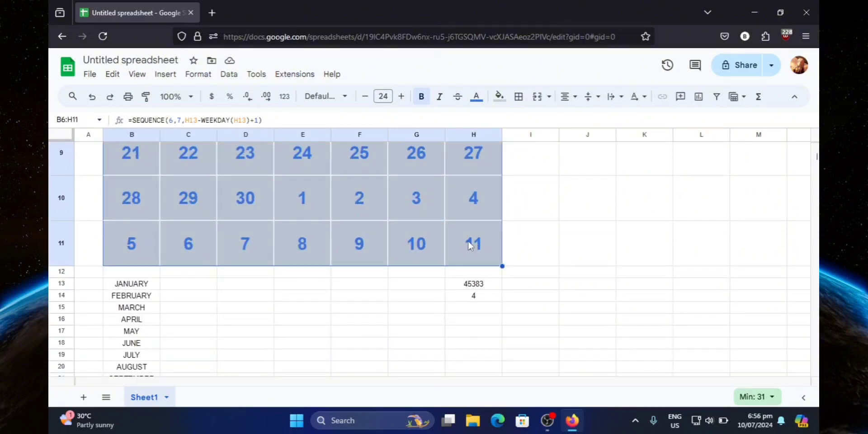
click(198, 75)
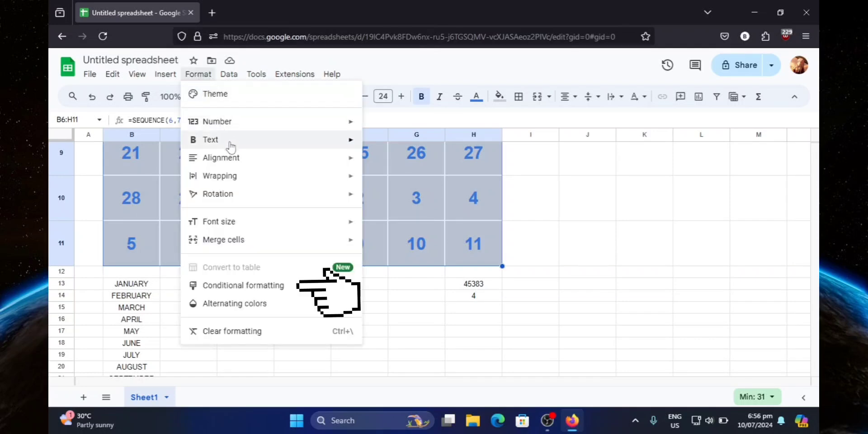
click(254, 290)
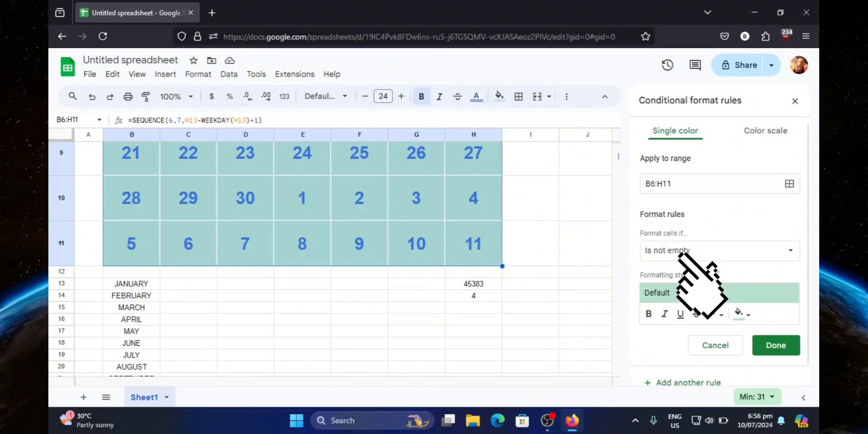
click(758, 259)
scroll(674, 300, down, 3)
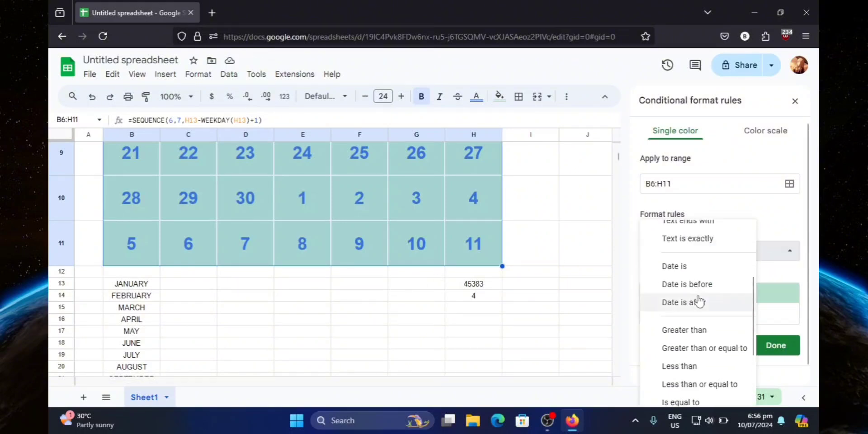
scroll(700, 302, down, 3)
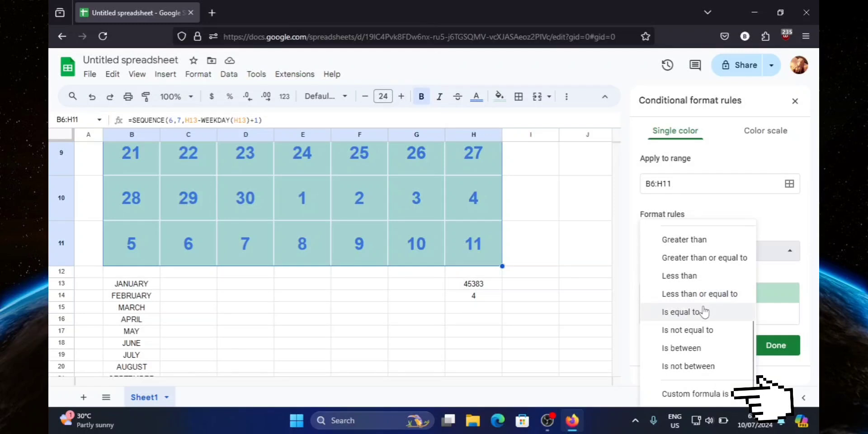
click(694, 394)
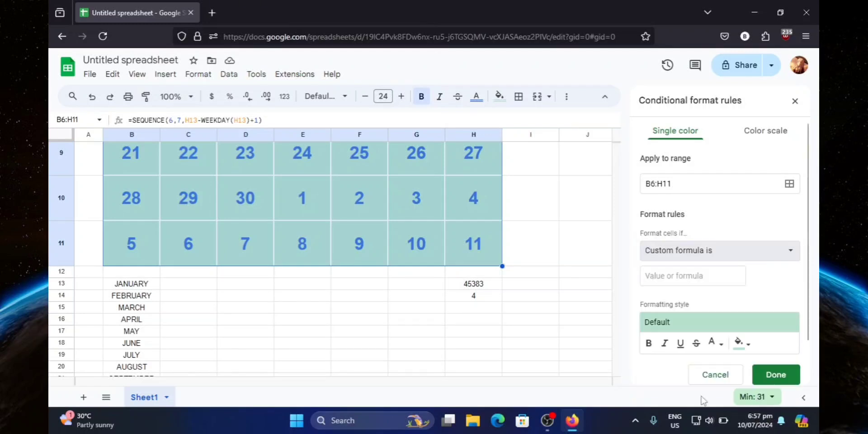
Step: Enter =MONTH(B6)<>$H$14 as the custom formula of the conditional formatting rule for B6:H11
click(688, 275)
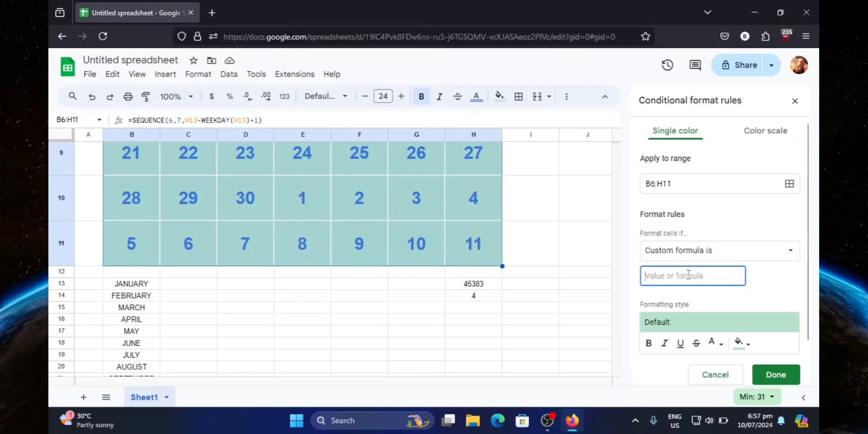
text(=MONTH)
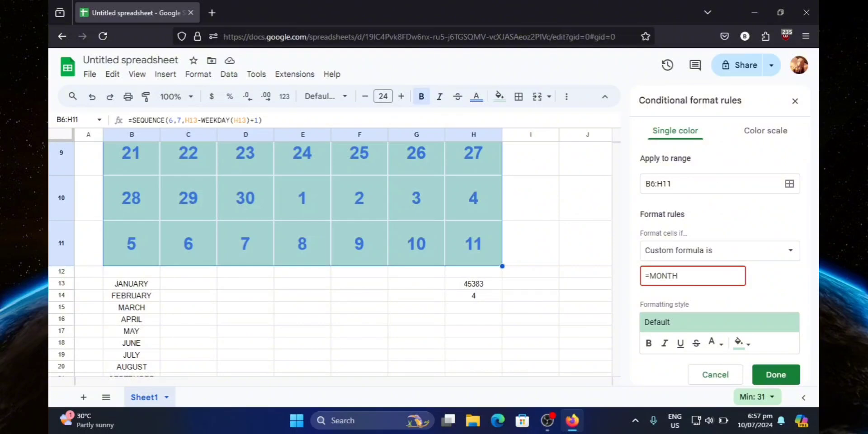
text((B6))
text(>)
key(BackSpace)
key(BackSpace)
text(<>$H$14)
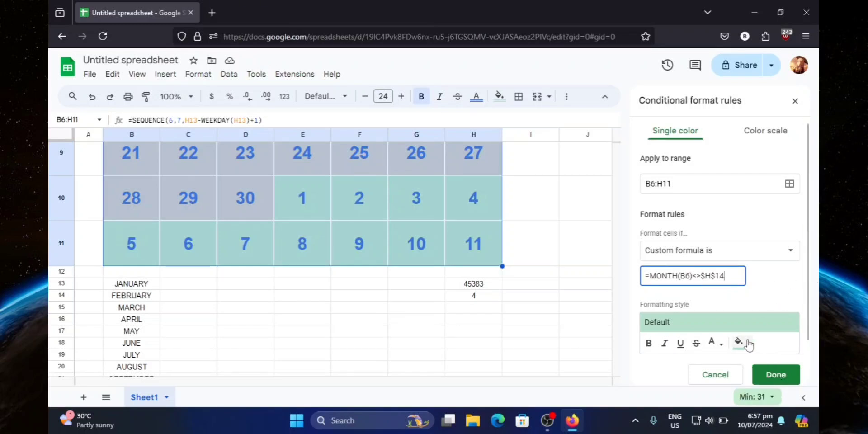
Step: Format the dates outside the selected month with a very light gray fill and slightly darker light gray text, and save the rule
click(745, 343)
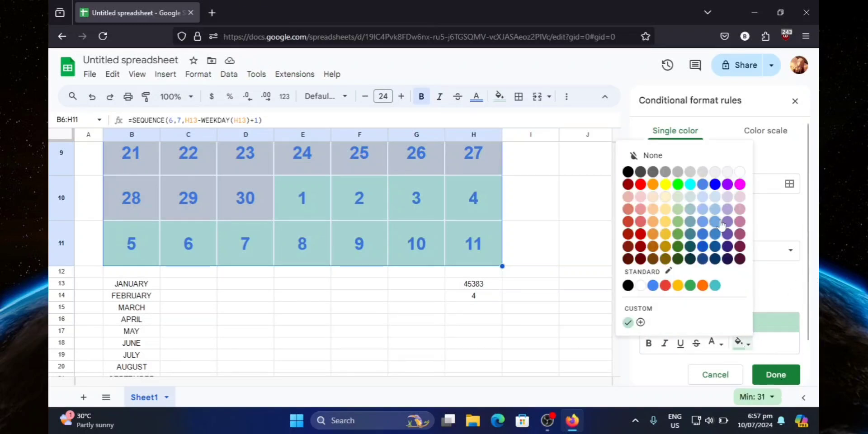
click(716, 172)
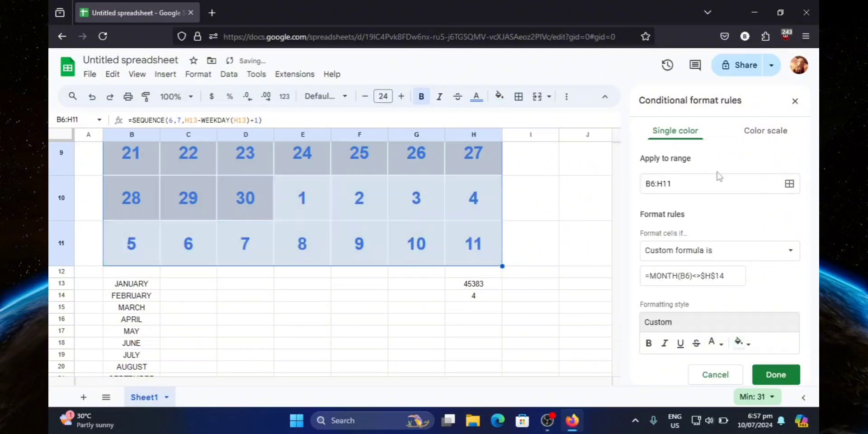
click(721, 345)
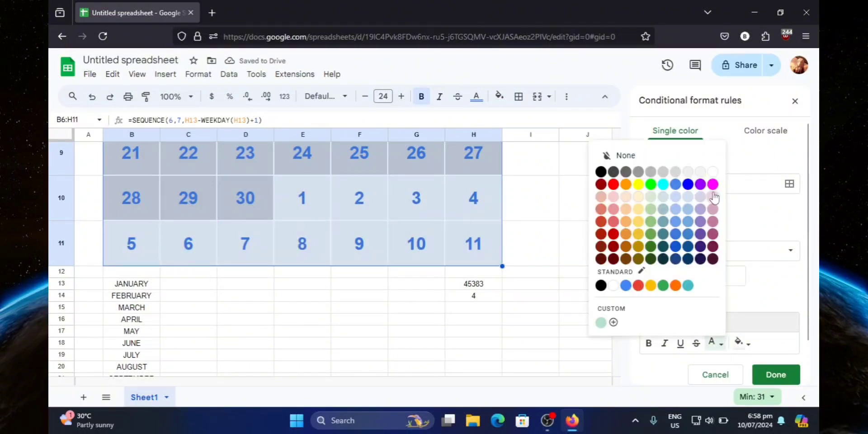
click(700, 173)
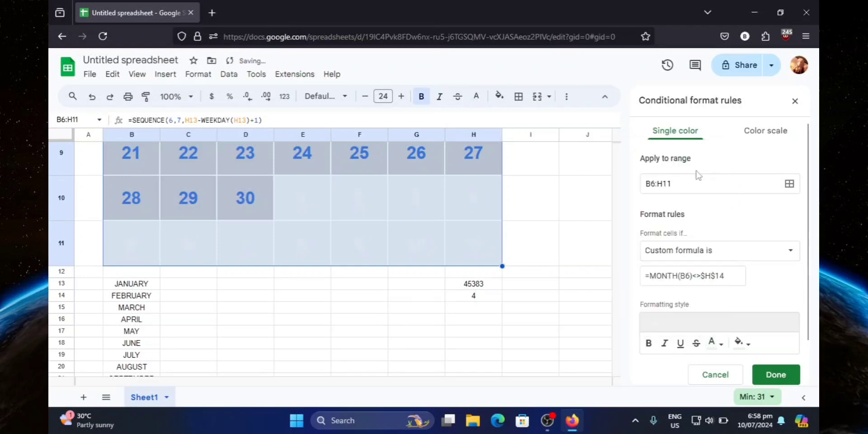
click(720, 344)
click(677, 172)
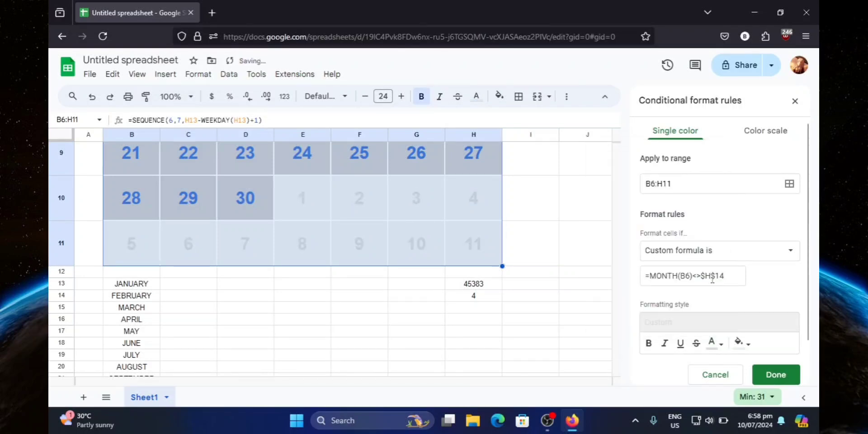
click(776, 376)
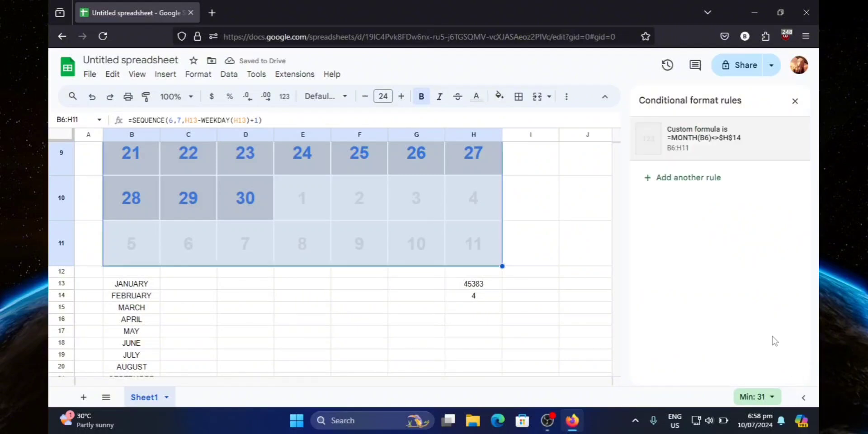
Step: Add another conditional formatting rule for B6:H11 with the condition "Date is" today
click(691, 180)
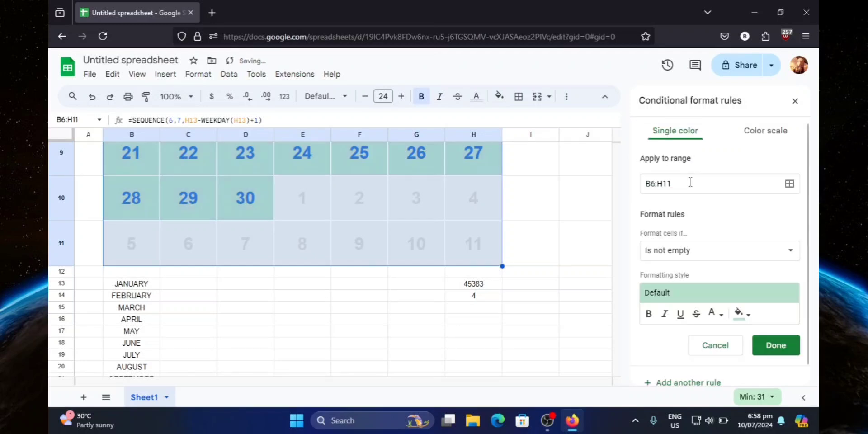
click(700, 253)
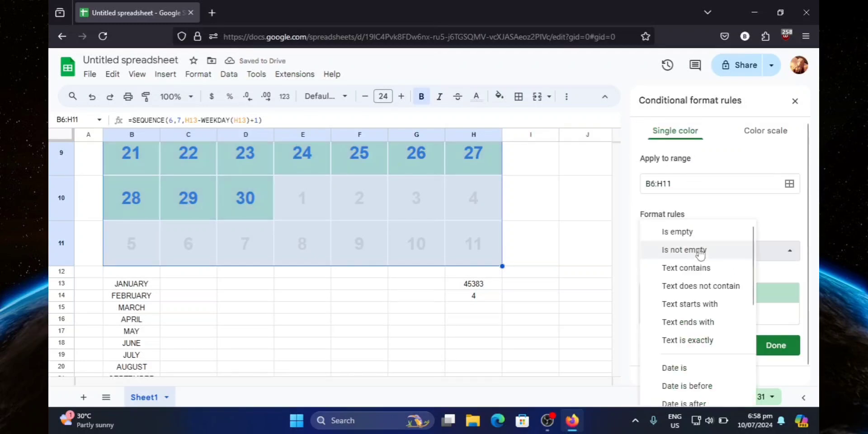
scroll(698, 289, down, 2)
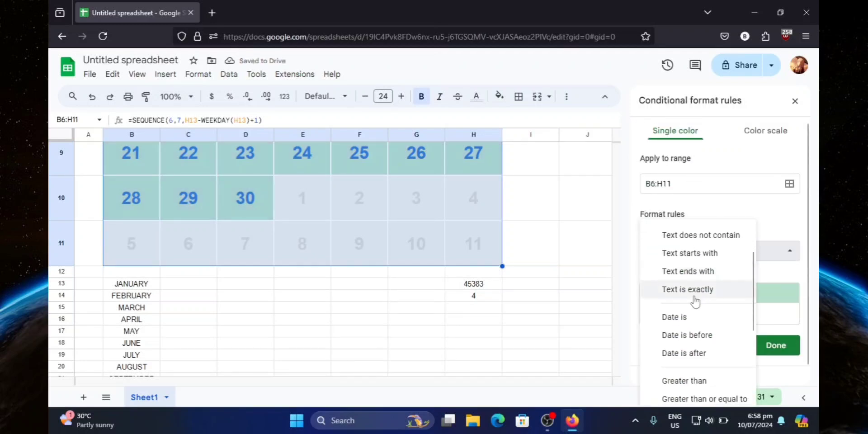
click(682, 318)
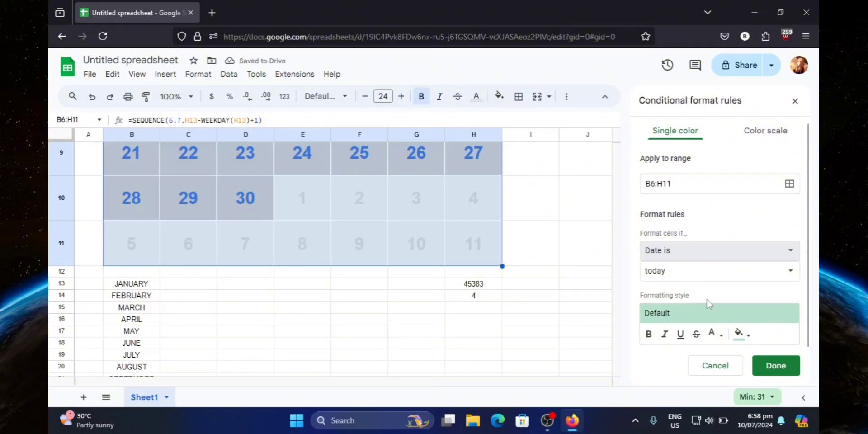
Step: Give the today rule a yellow fill and black text, save it, and close the conditional formatting rules
click(742, 334)
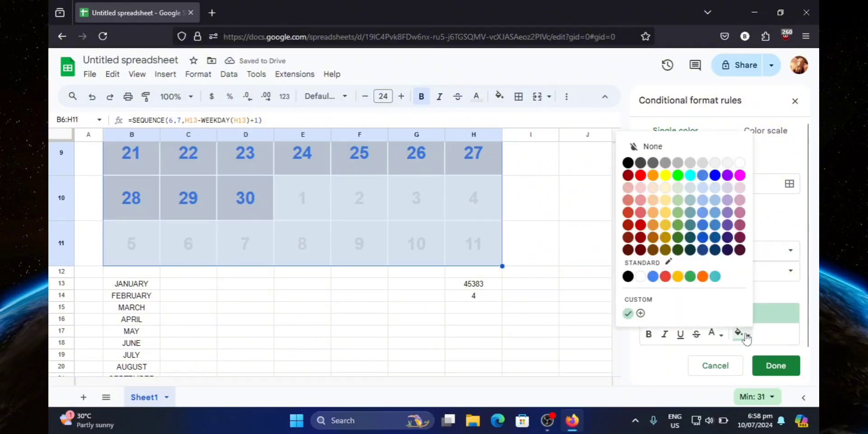
click(666, 176)
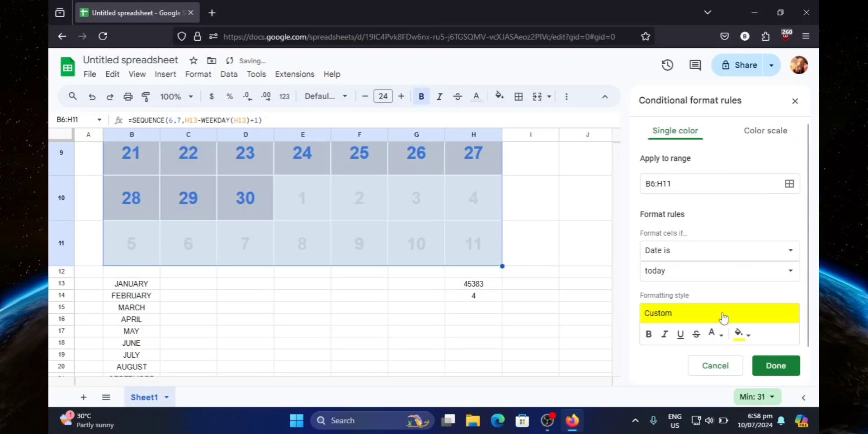
click(714, 334)
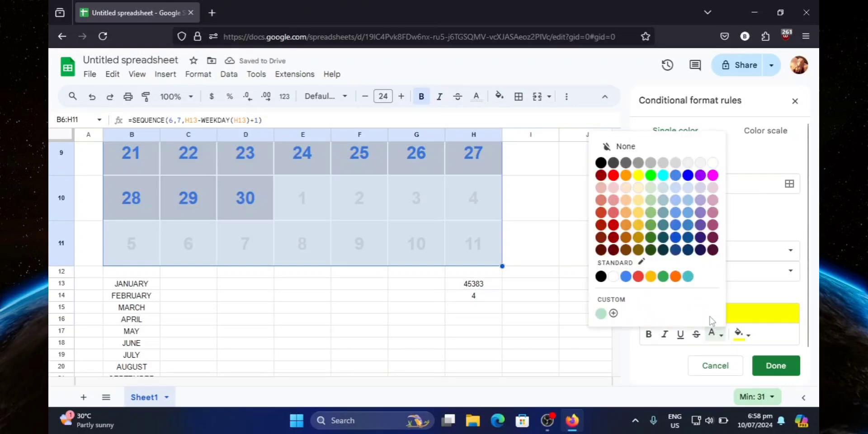
click(601, 163)
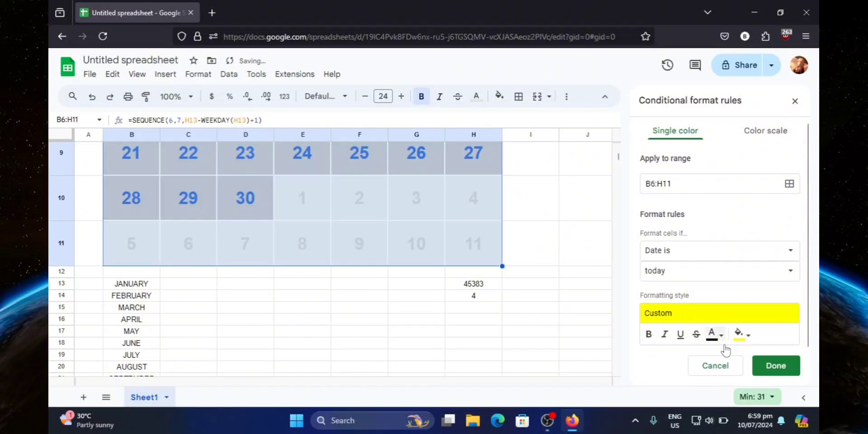
scroll(506, 294, up, 5)
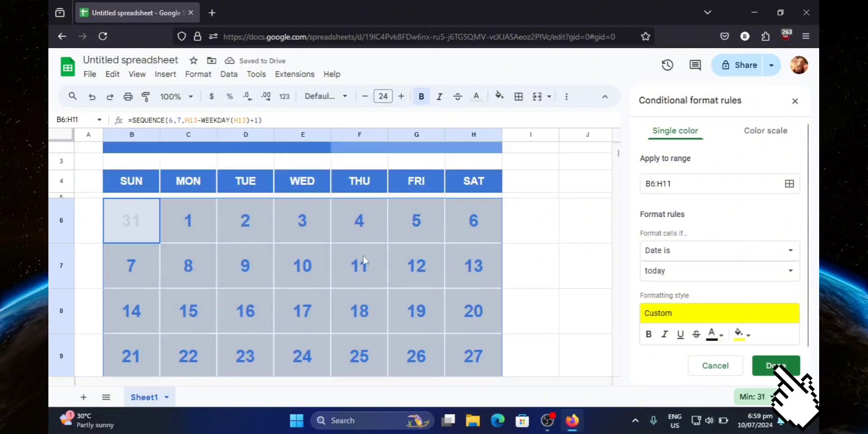
scroll(363, 256, down, 1)
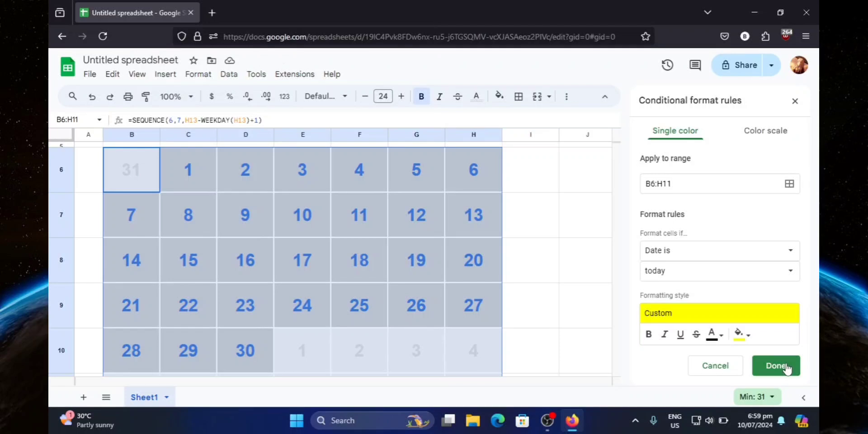
click(787, 369)
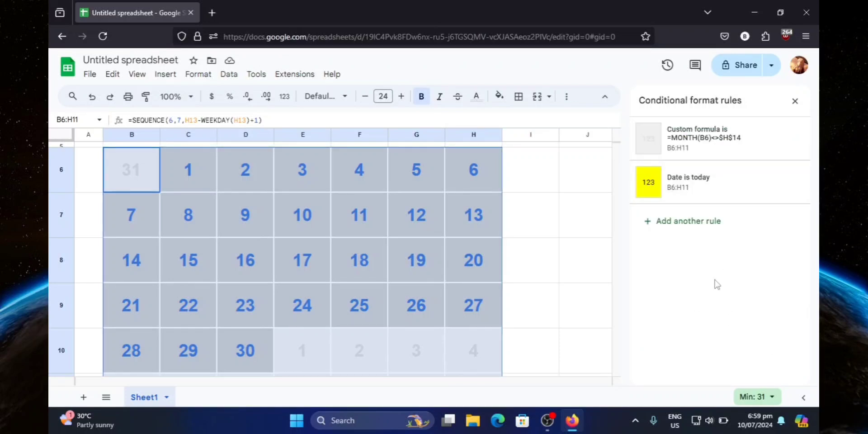
click(794, 102)
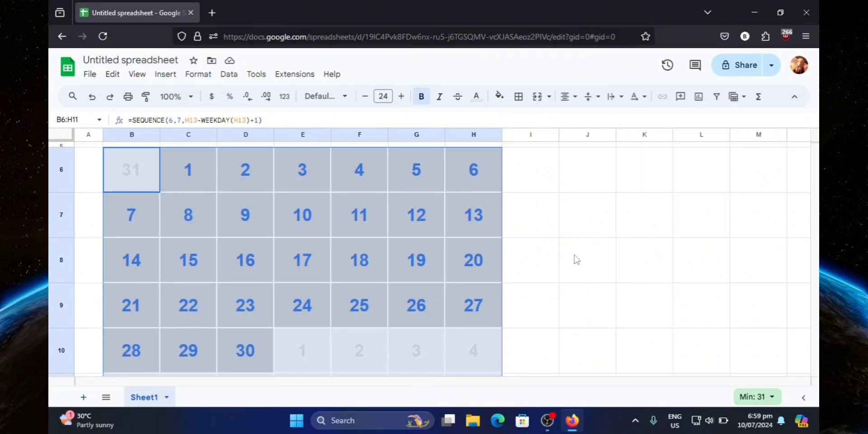
Step: Hide rows 13 to 24, which hold the month list and helper values
scroll(574, 258, down, 5)
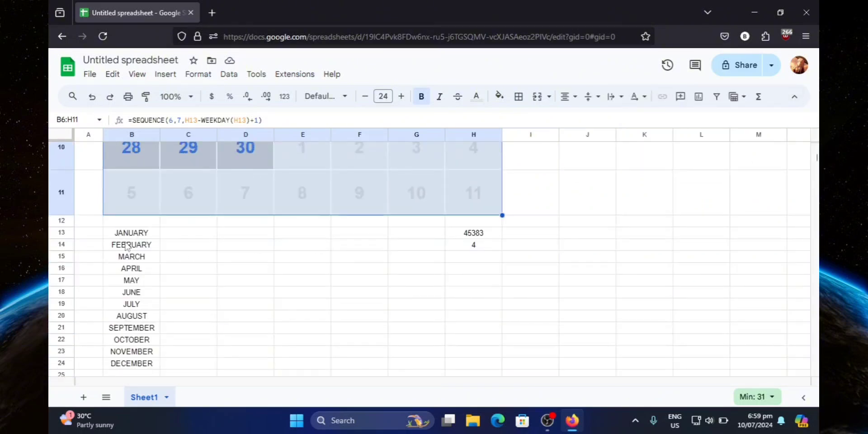
drag(63, 233, 67, 364)
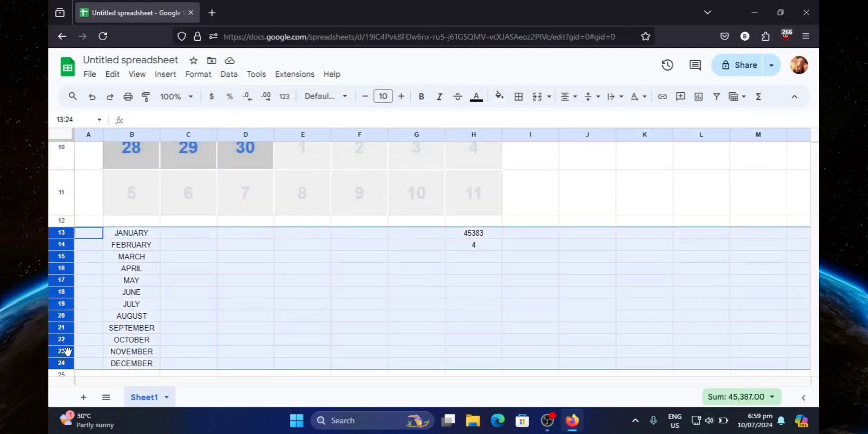
right_click(74, 296)
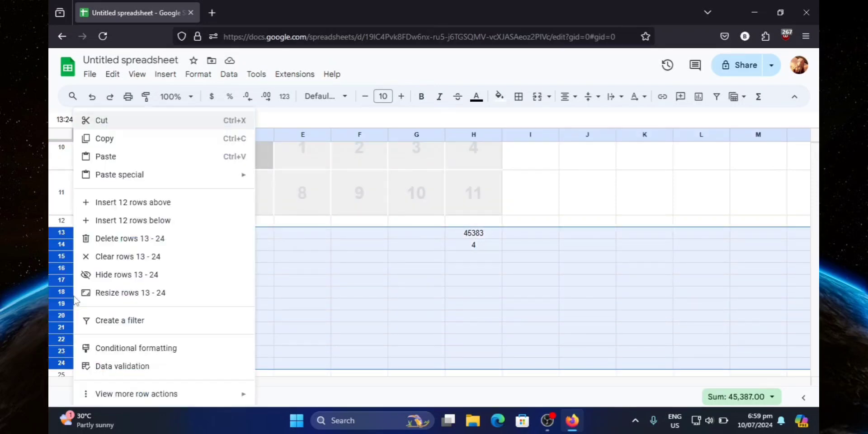
click(126, 277)
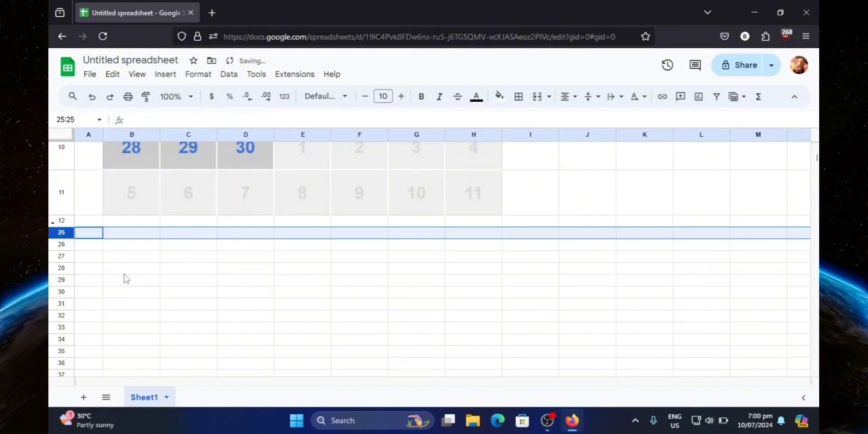
Step: Turn off the gridlines of the calendar sheet
scroll(124, 275, up, 5)
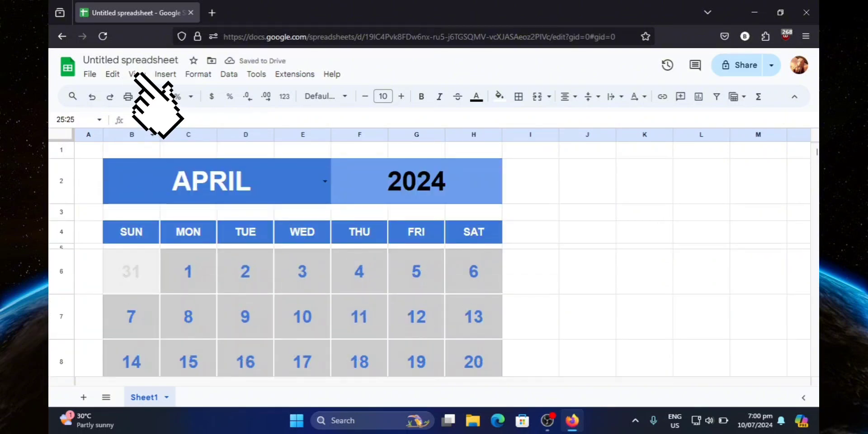
click(137, 74)
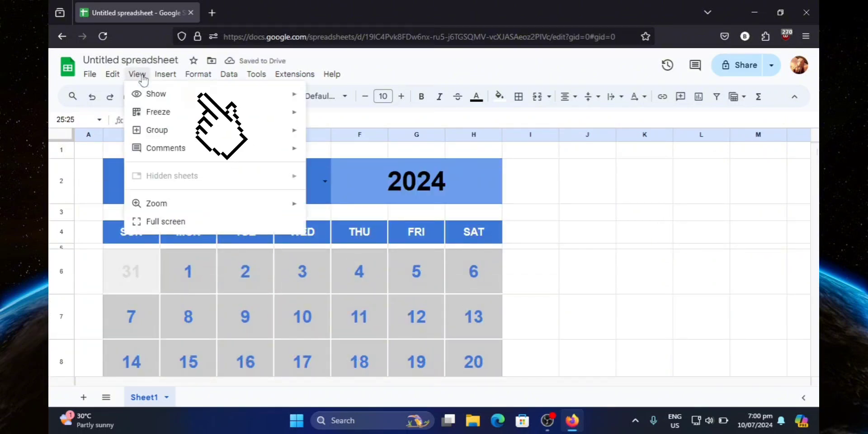
mouse_move(205, 95)
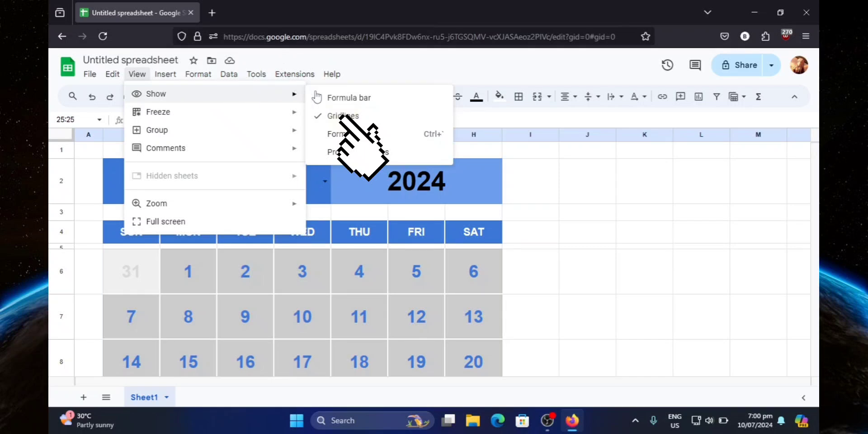
click(341, 117)
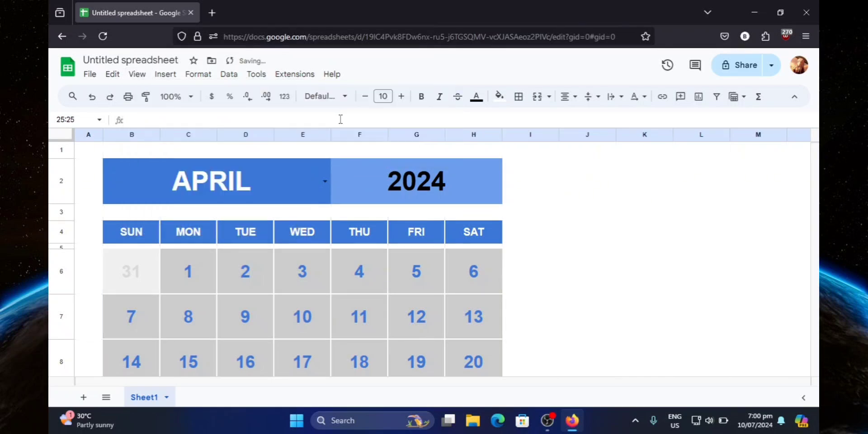
Step: Switch the calendar's month dropdown to JULY and check the updated date grid
scroll(447, 232, down, 1)
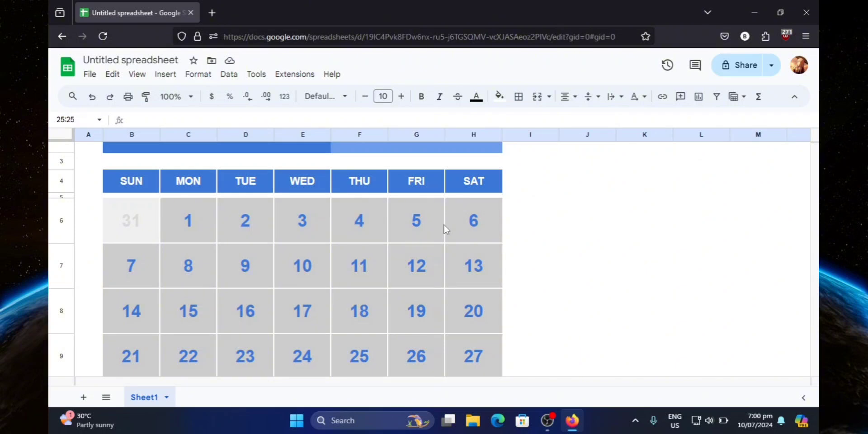
scroll(306, 213, up, 1)
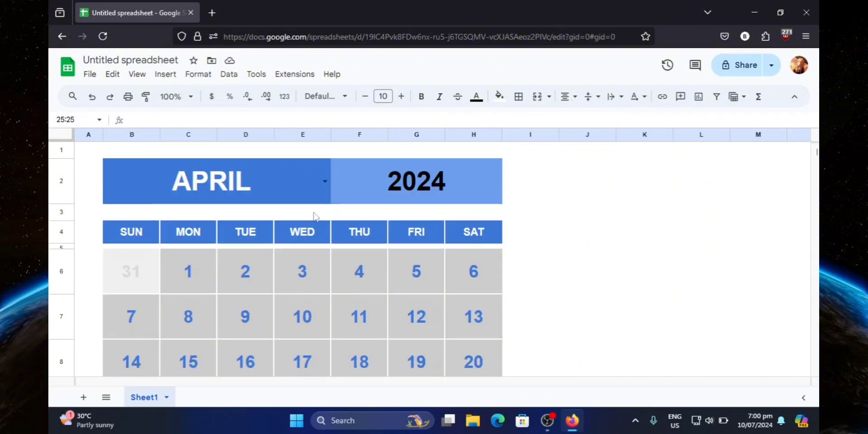
click(327, 177)
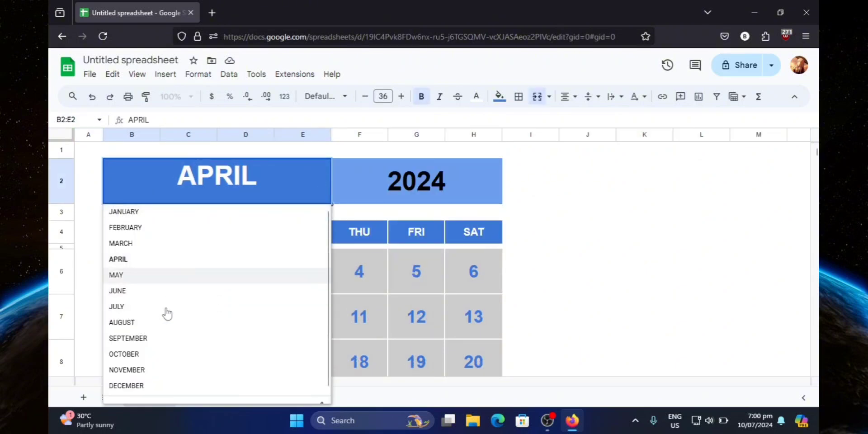
click(135, 312)
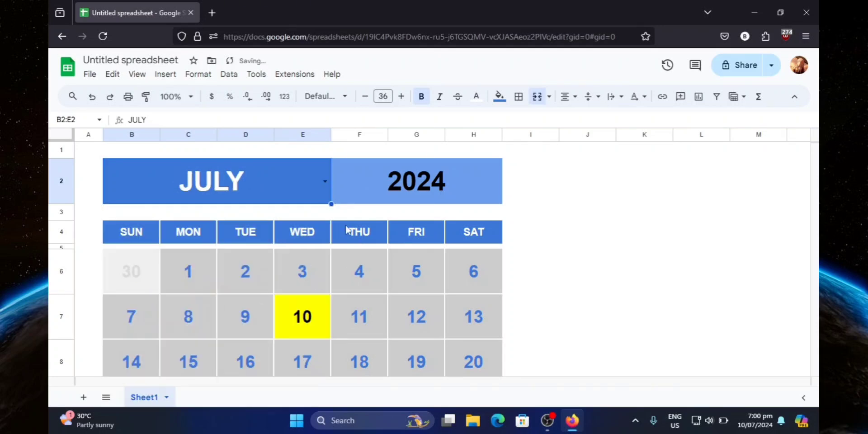
scroll(288, 215, down, 3)
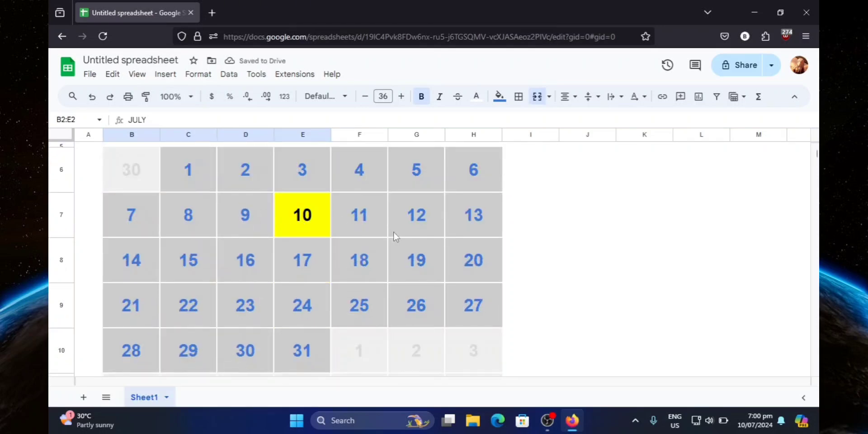